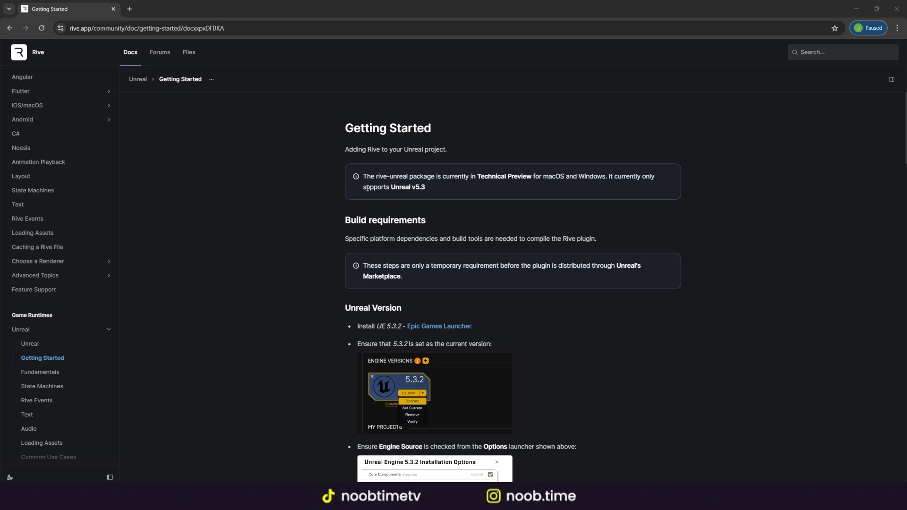
View the Epic Games Launcher download page linked under Unreal Version in the Rive docs, and return to the docs.
scroll(425, 195, down, 3)
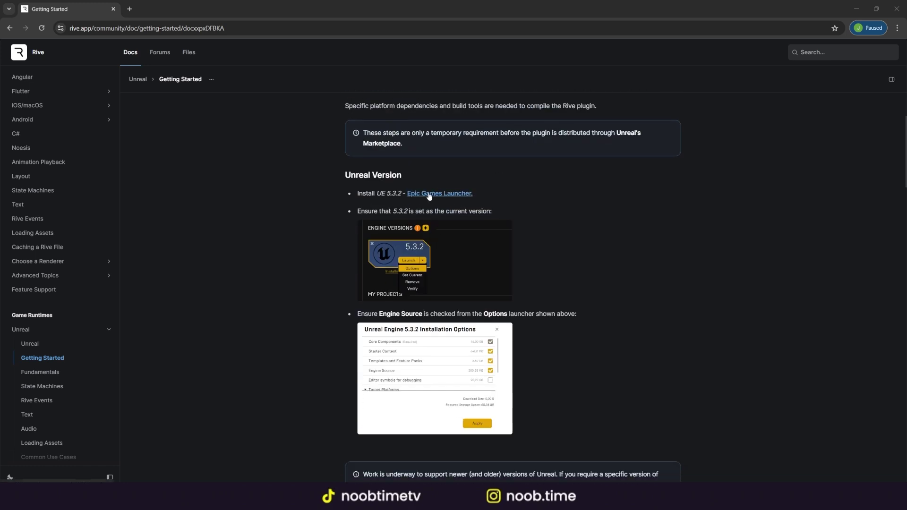
click(429, 194)
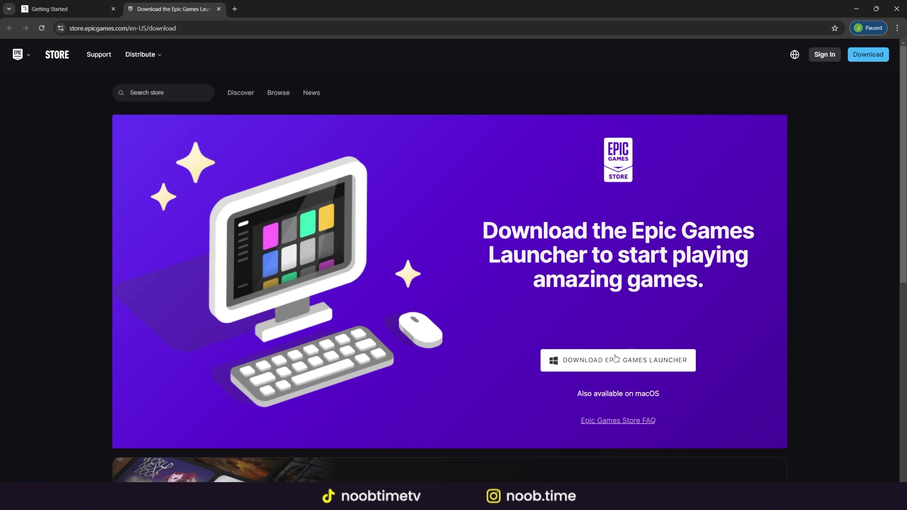
click(219, 9)
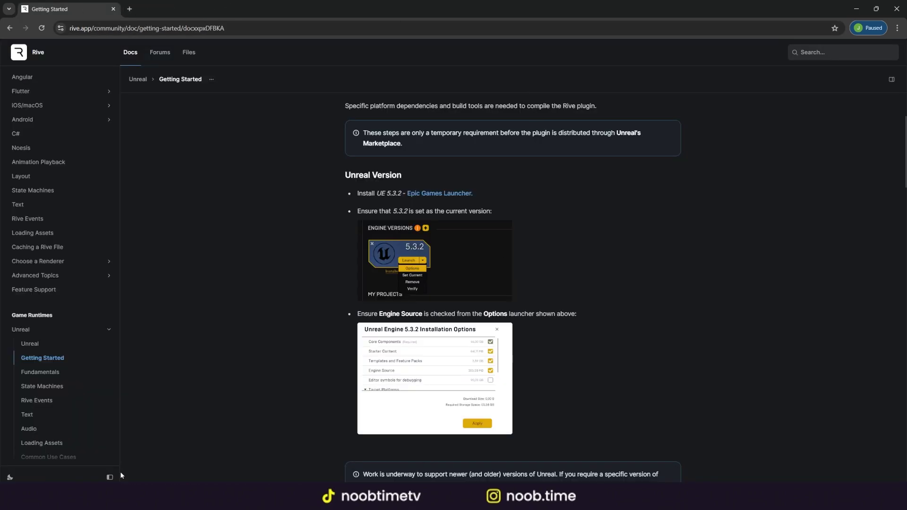
Switch to the Epic Games Launcher and check which engine versions a new slot in the Unreal Engine library offers, discarding the slot.
click(119, 495)
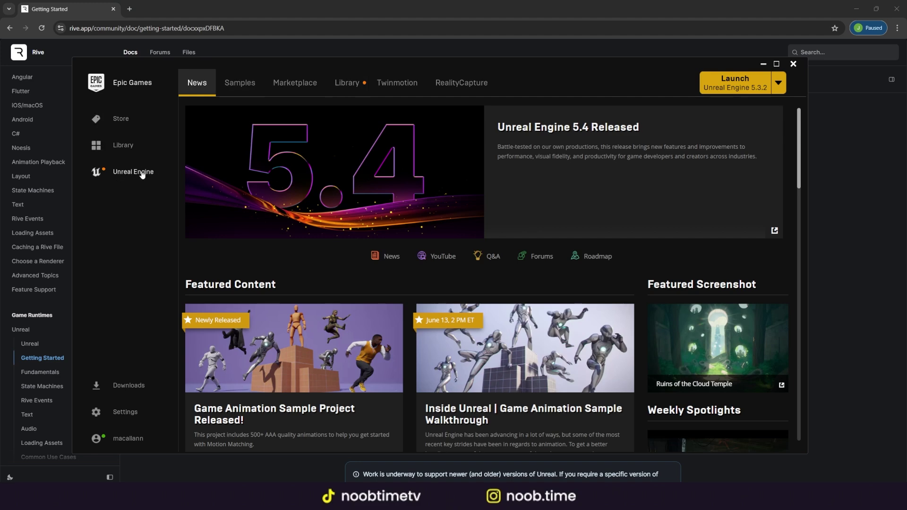
click(347, 83)
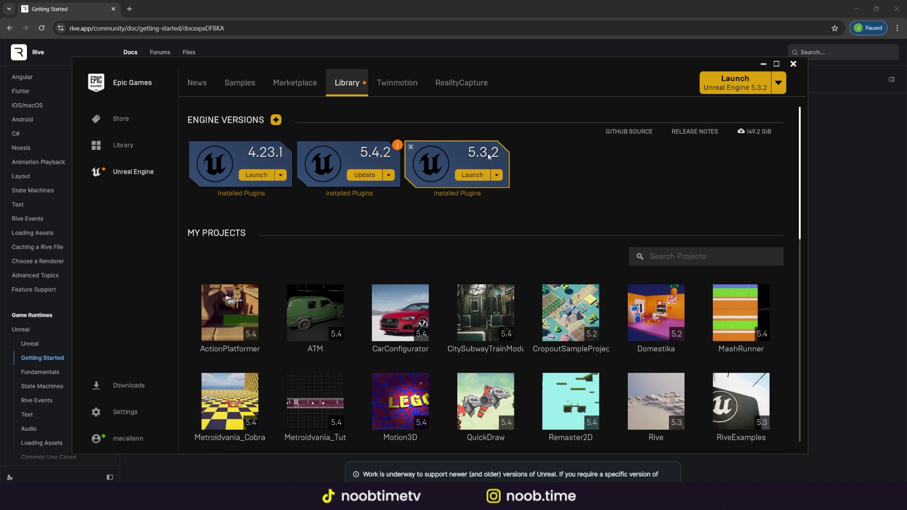
click(277, 120)
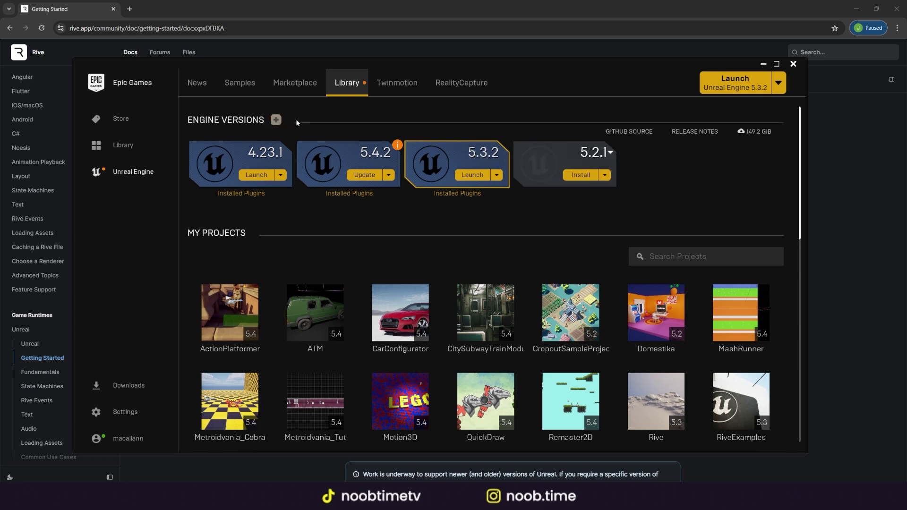
click(609, 152)
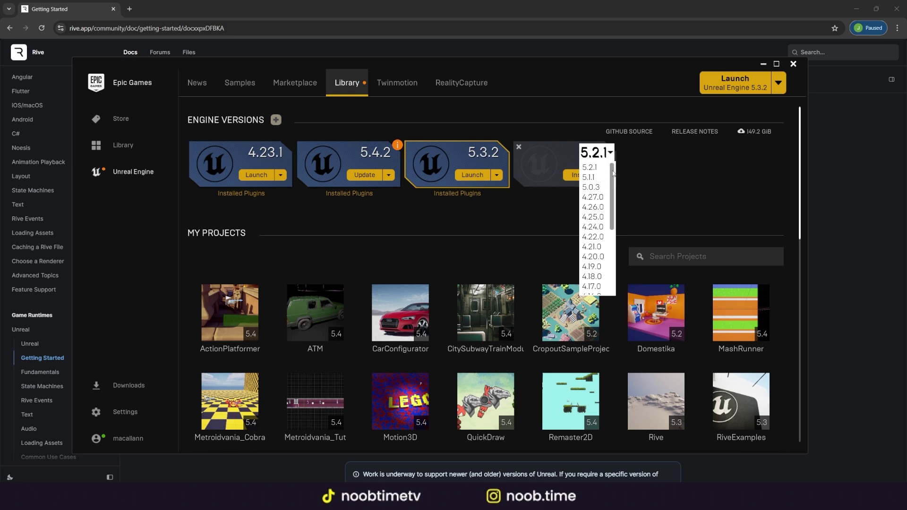
drag(614, 191, 612, 163)
click(610, 153)
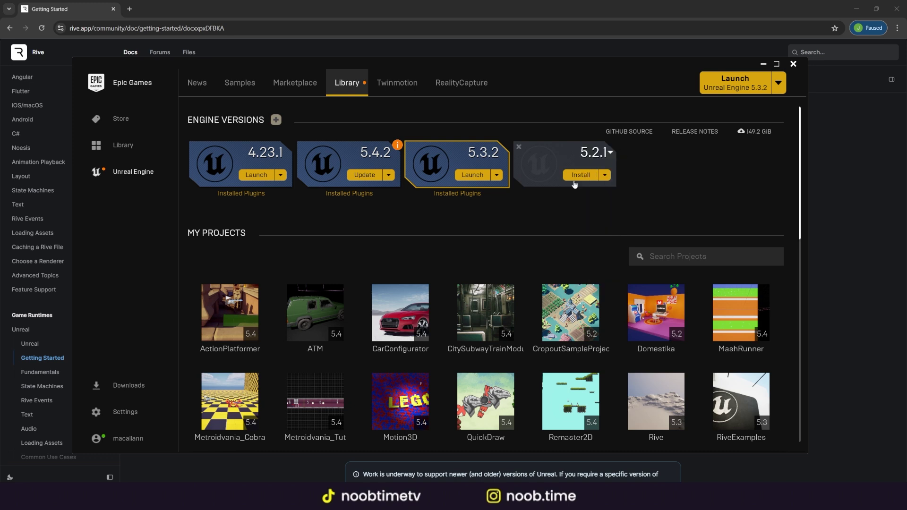
click(518, 147)
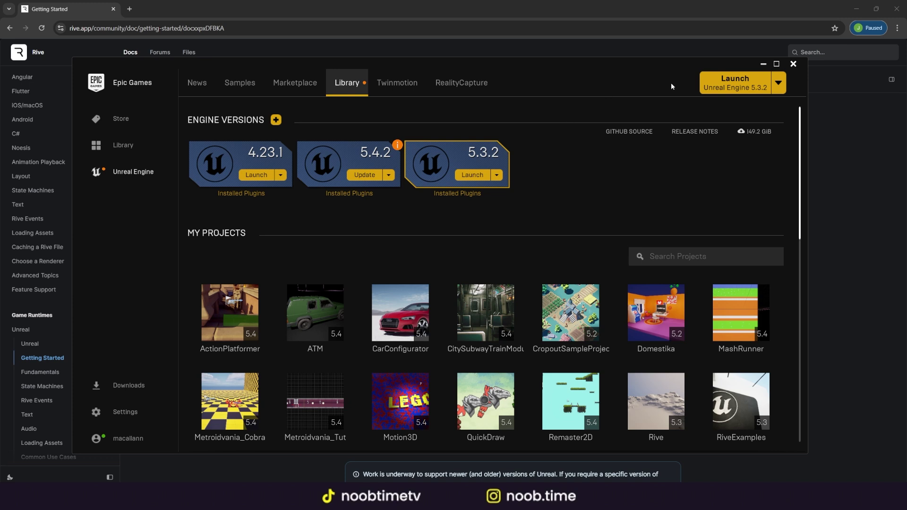
click(794, 64)
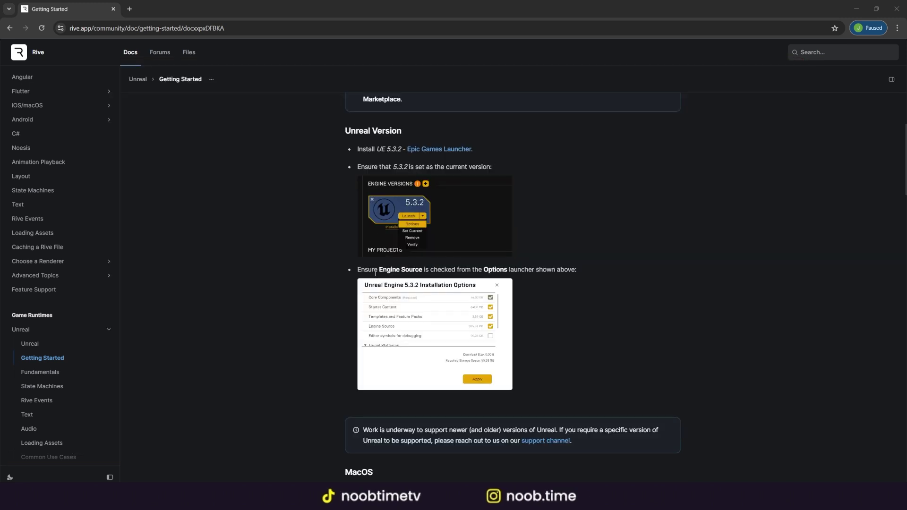
Read the Engine Source requirement in the docs and check the Unreal Engine 5.3.2 installation options in the Epic Games Launcher.
drag(361, 269, 563, 269)
click(564, 269)
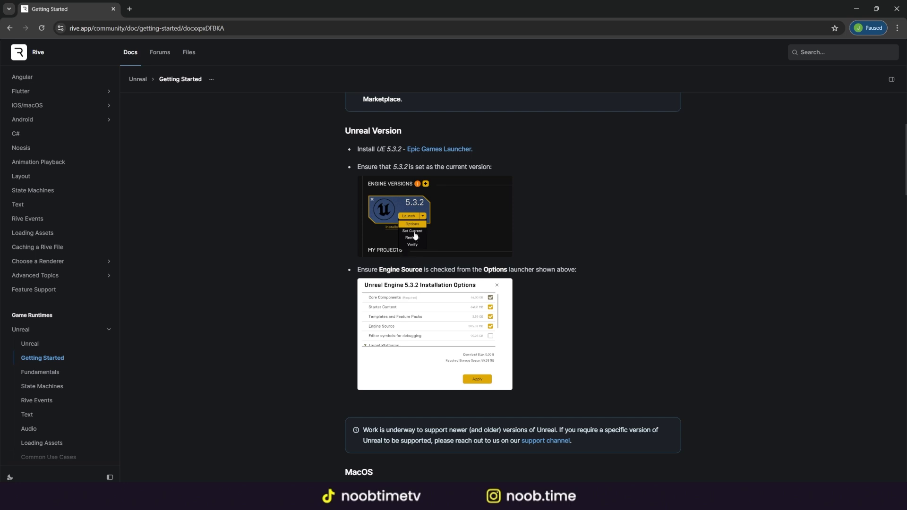
key(alt+Tab)
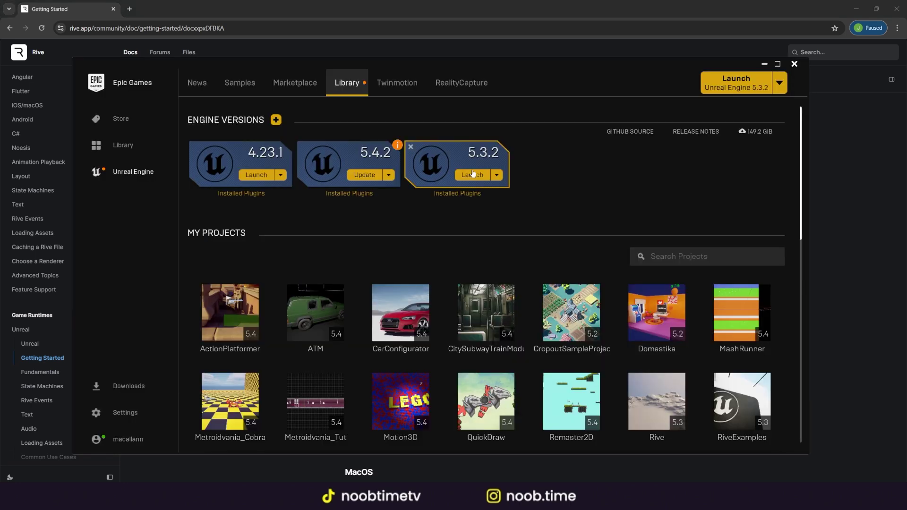
click(497, 175)
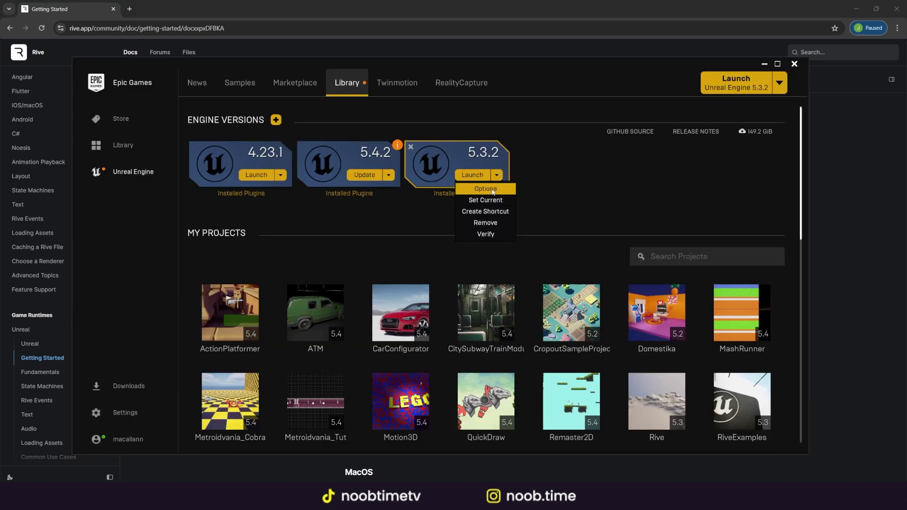
click(492, 190)
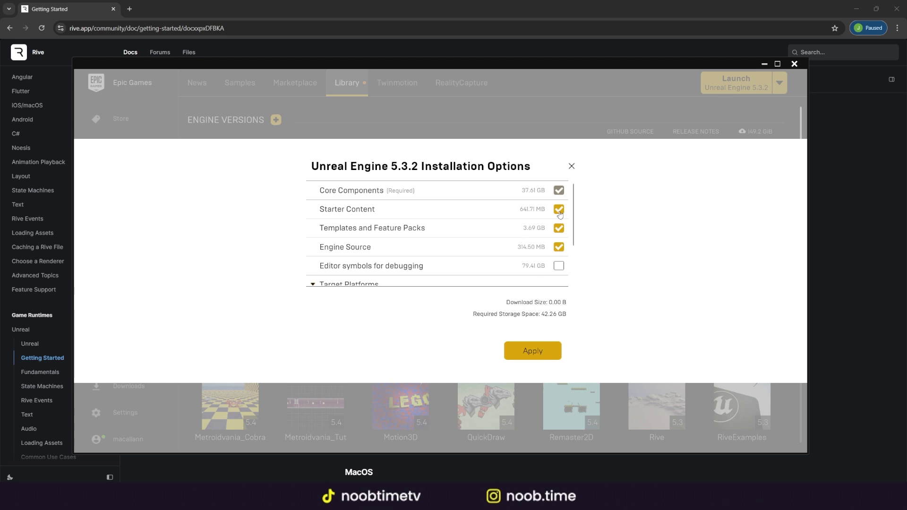
click(798, 67)
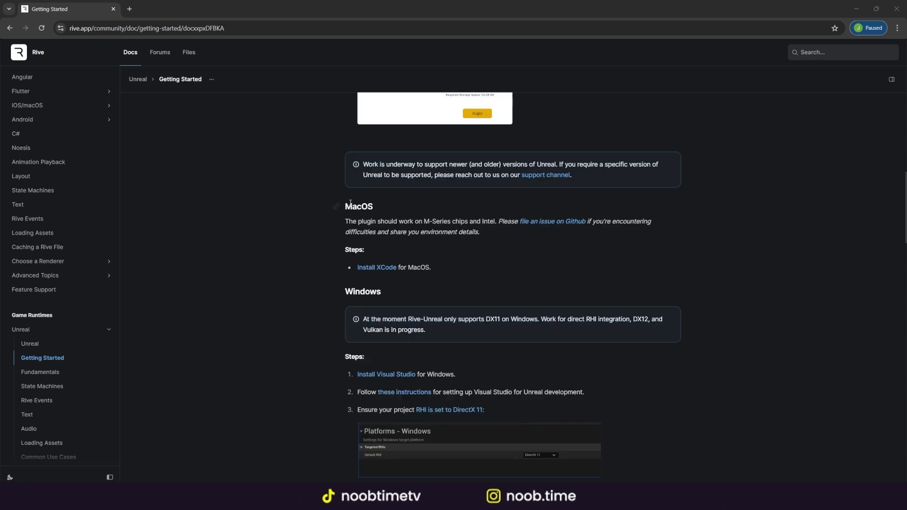
Read the MacOS requirements and the Windows build steps in the Rive Getting Started documentation.
drag(345, 221, 399, 219)
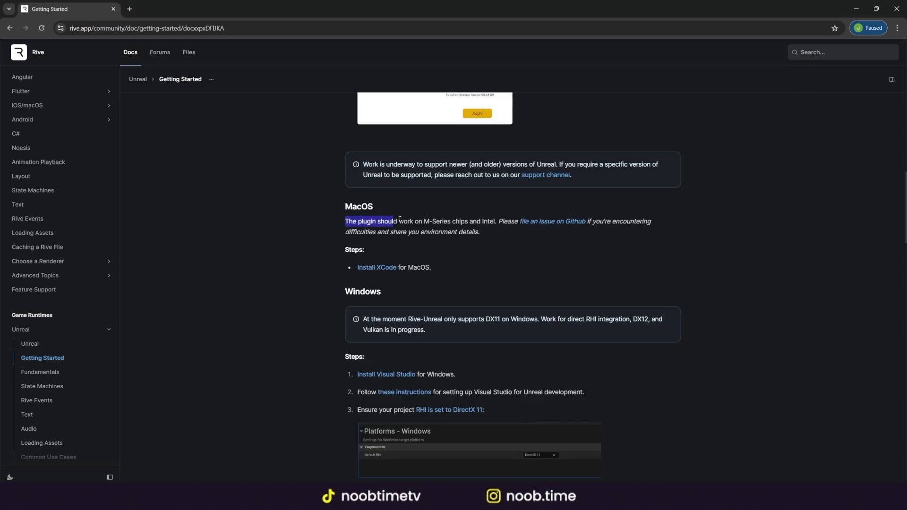
click(467, 249)
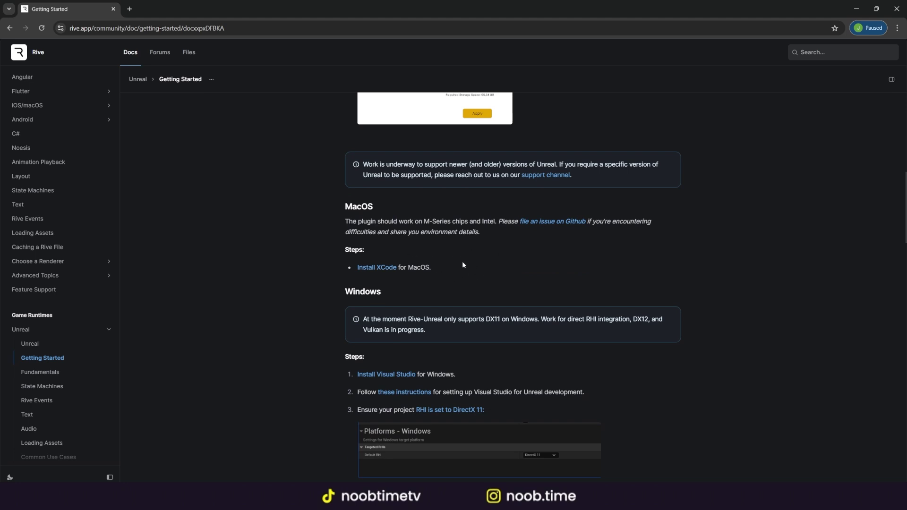
drag(462, 263, 346, 211)
click(387, 224)
scroll(446, 214, down, 1)
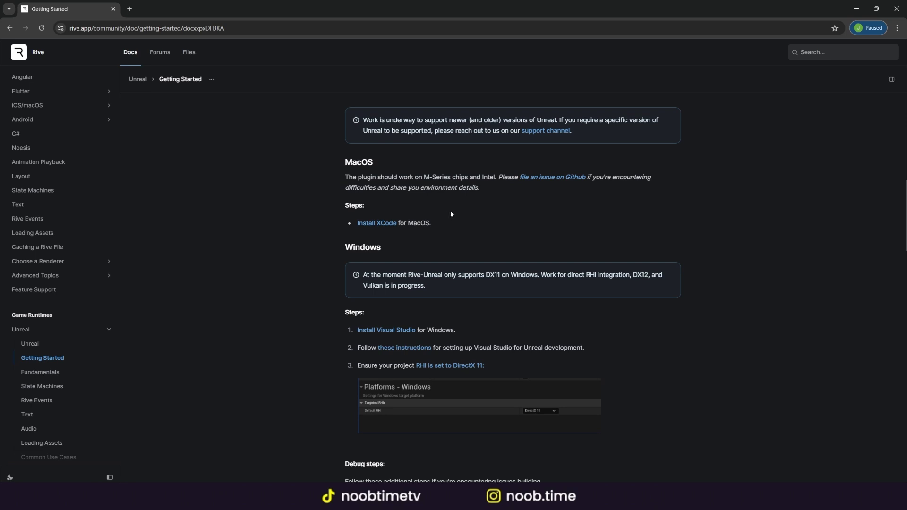
scroll(473, 208, down, 1)
scroll(425, 210, down, 1)
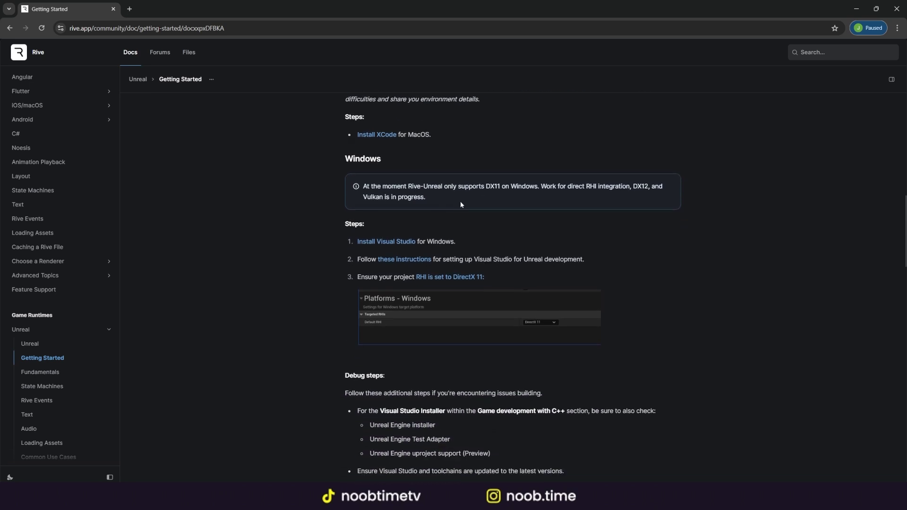
scroll(460, 203, down, 1)
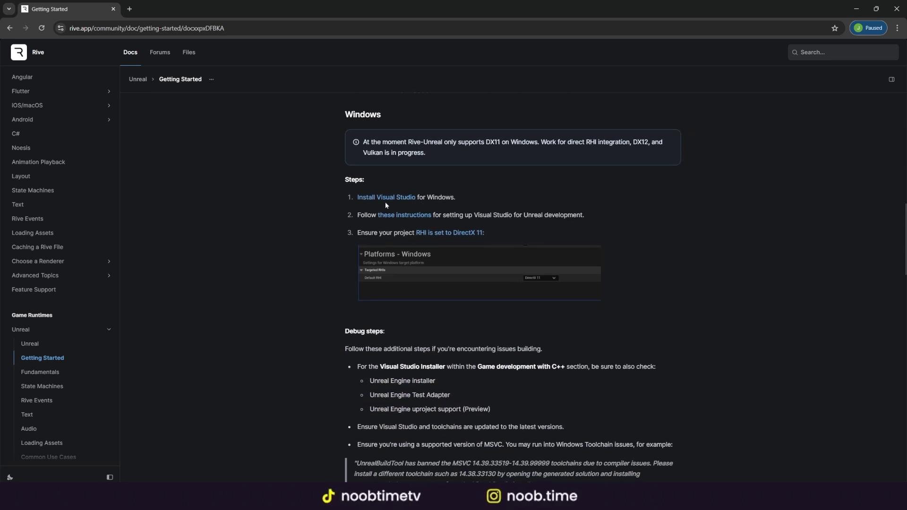
View the Visual Studio website linked in the Windows steps, and return to the Rive docs.
middle_click(406, 198)
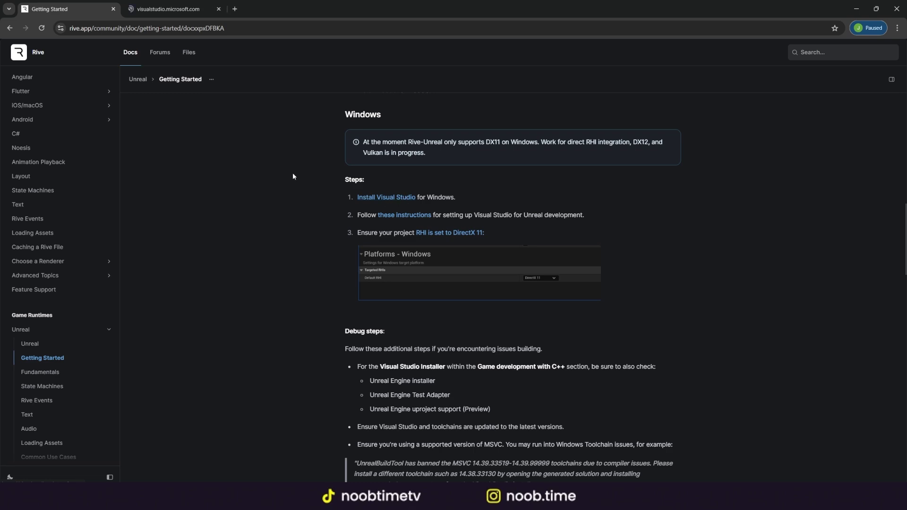
click(178, 9)
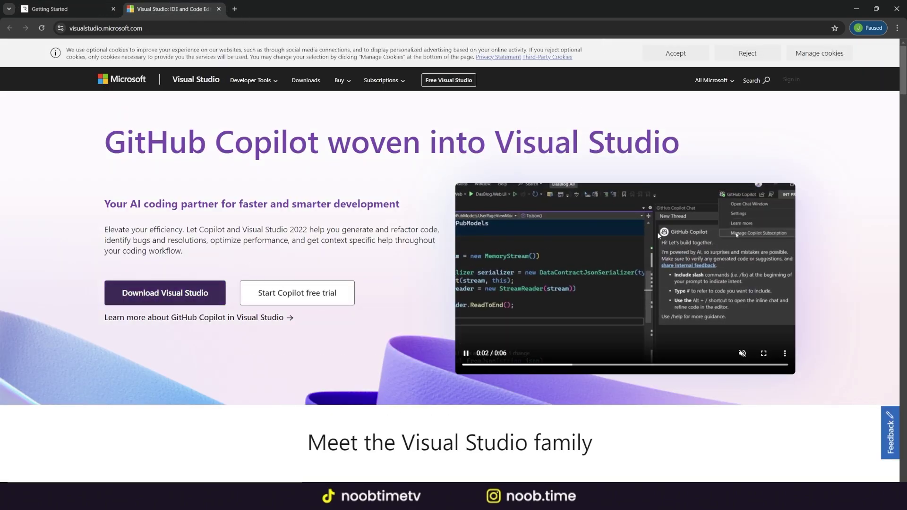
click(218, 9)
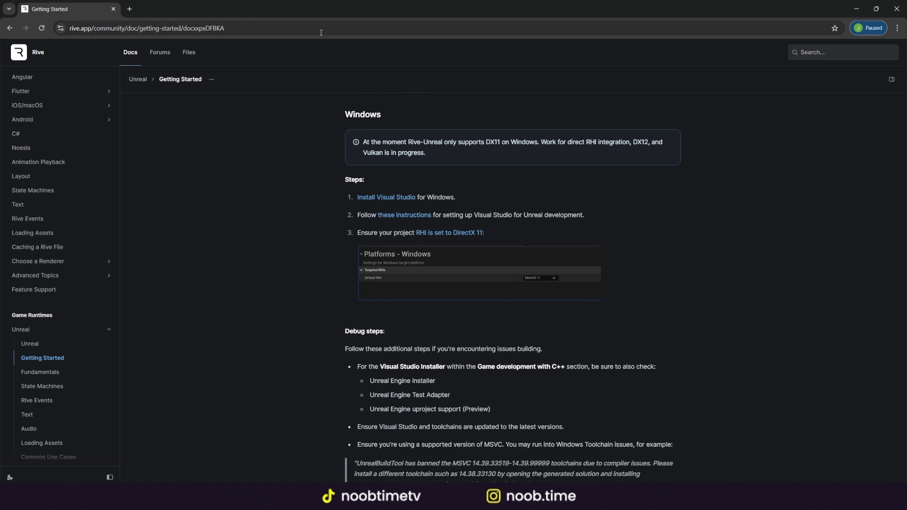
Examine the linked Visual Studio setup instructions for Unreal, covering version compatibility and the required C++ tools and workloads.
ctrl+click(409, 215)
key(ctrl+Tab)
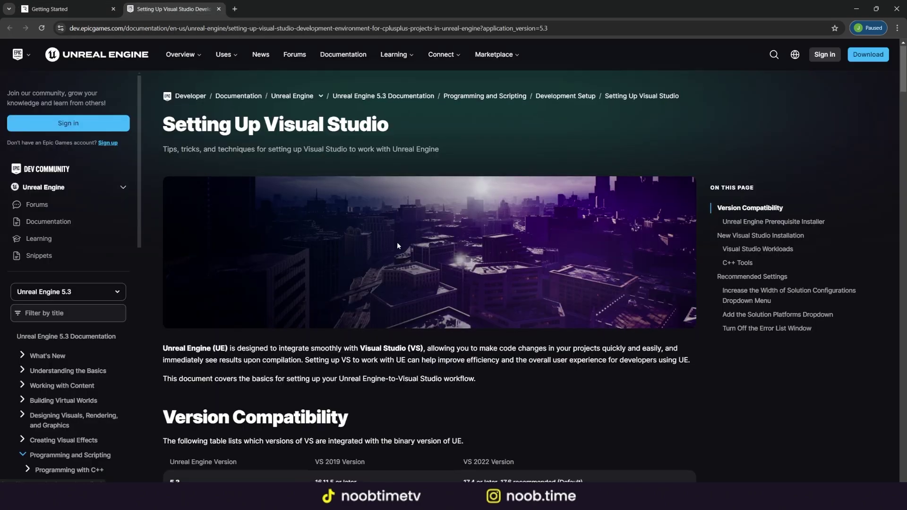
scroll(397, 245, down, 20)
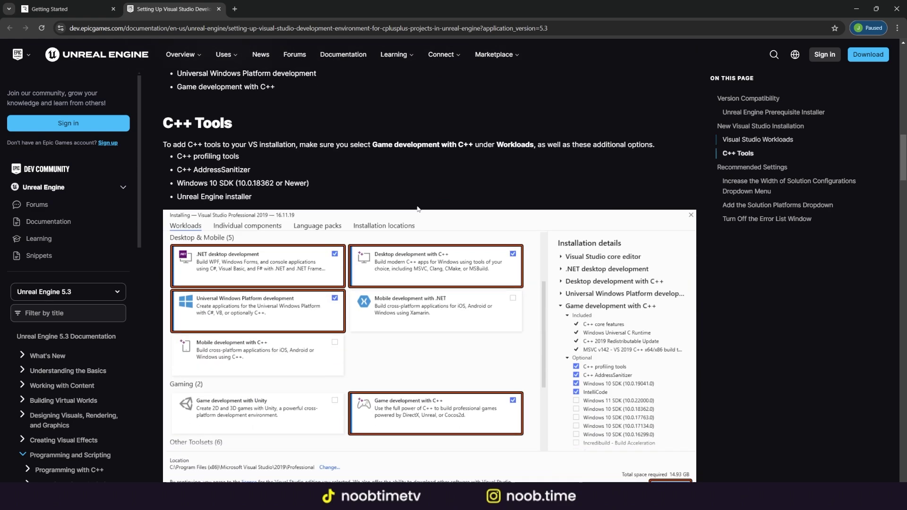
scroll(417, 208, down, 1)
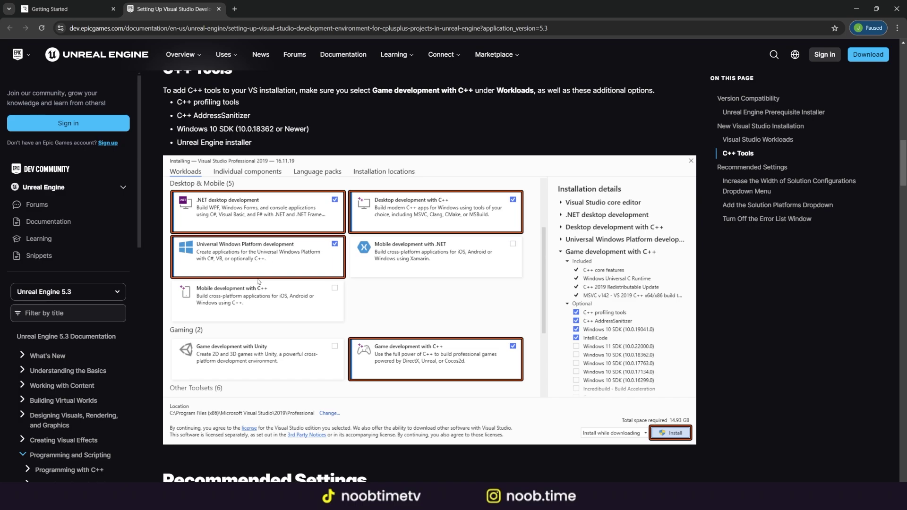
scroll(386, 184, up, 15)
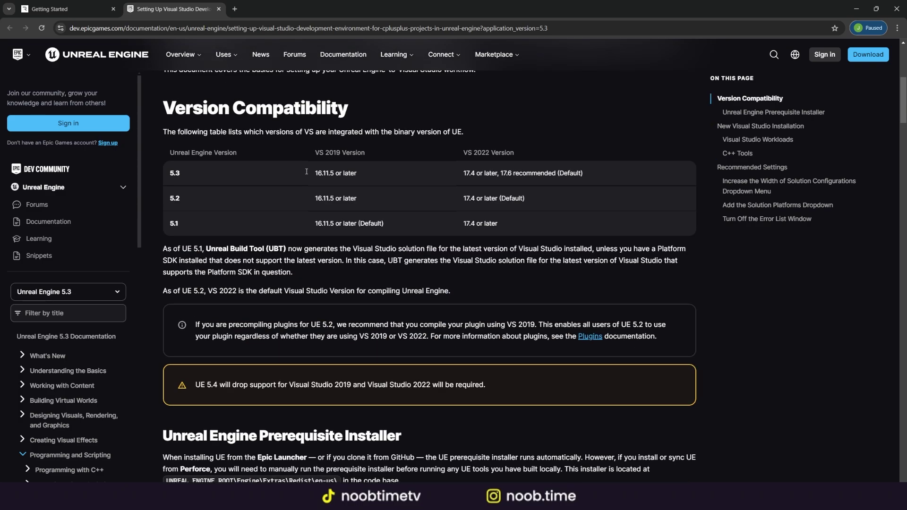
scroll(353, 246, up, 4)
scroll(401, 295, down, 10)
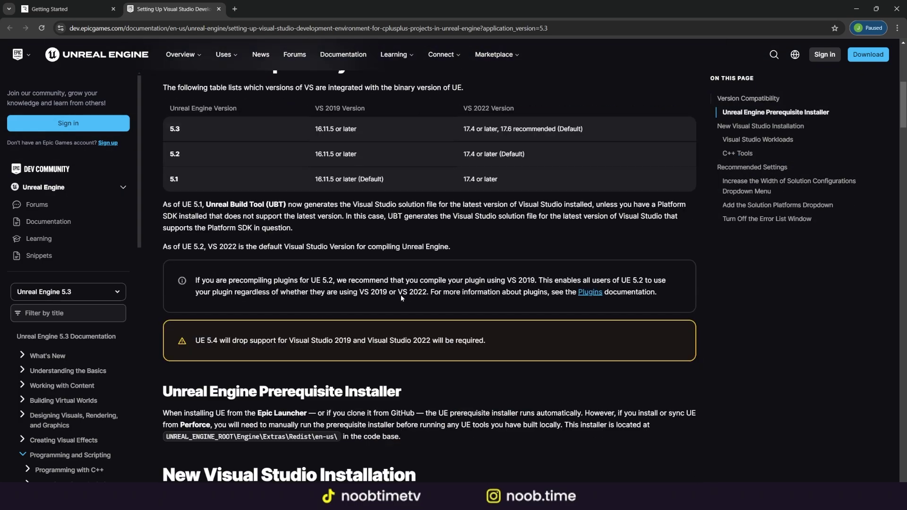
scroll(355, 278, down, 15)
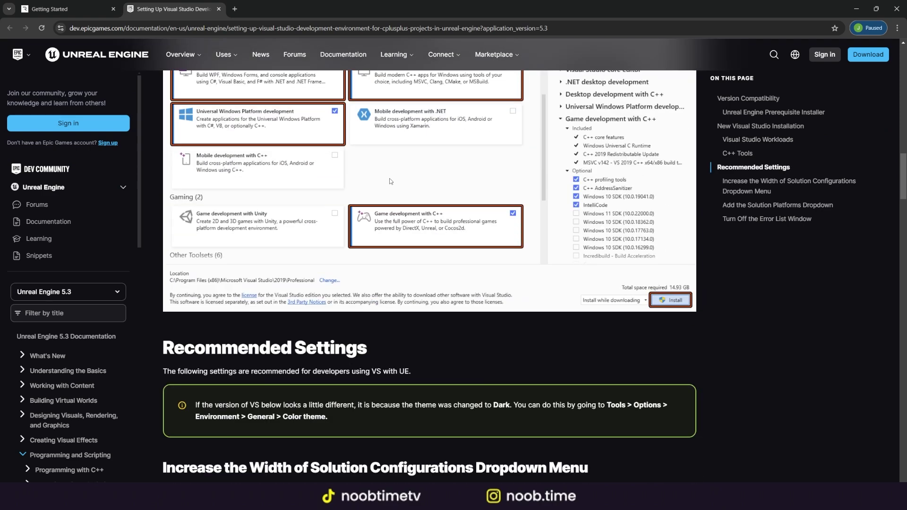
click(219, 9)
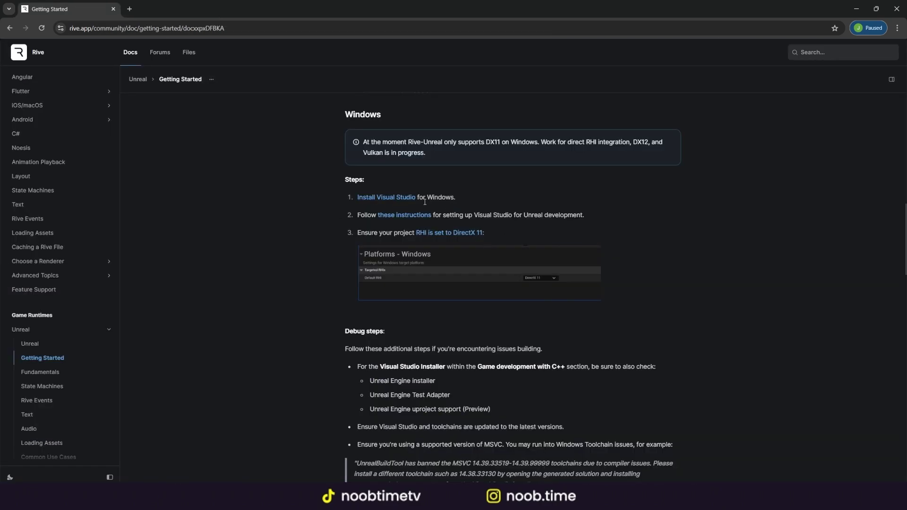
Review the Windows step about setting the project RHI to DirectX 11 and the Example projects section.
scroll(482, 317, up, 2)
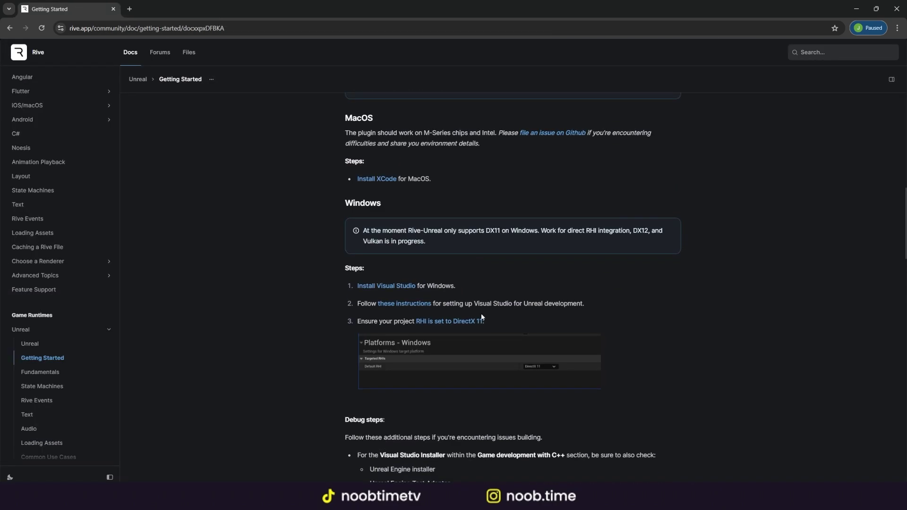
triple_click(363, 320)
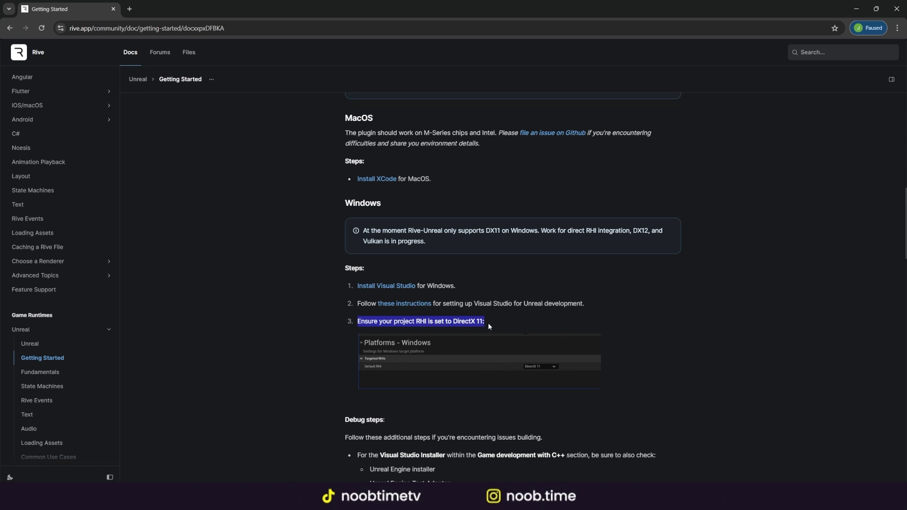
scroll(626, 303, down, 5)
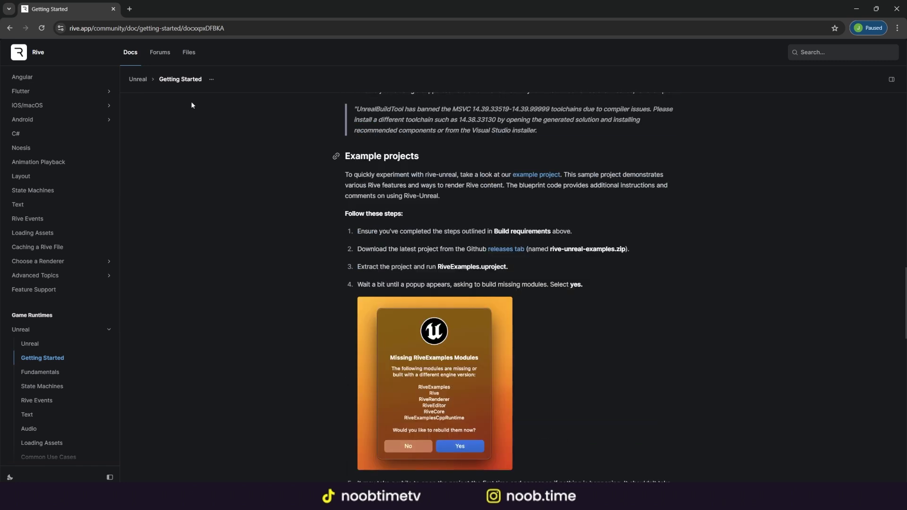
Search the web for "rive app" in a new browser tab.
click(129, 8)
text(ri)
text(app)
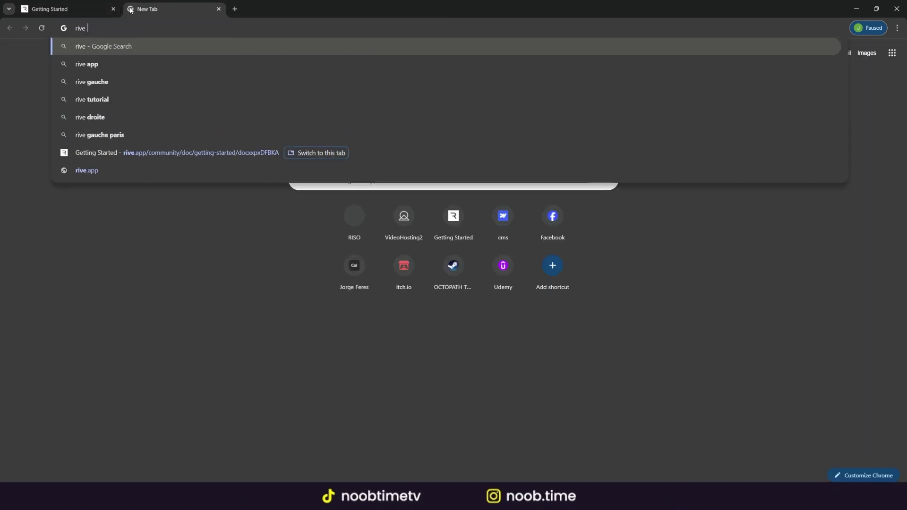
key(Return)
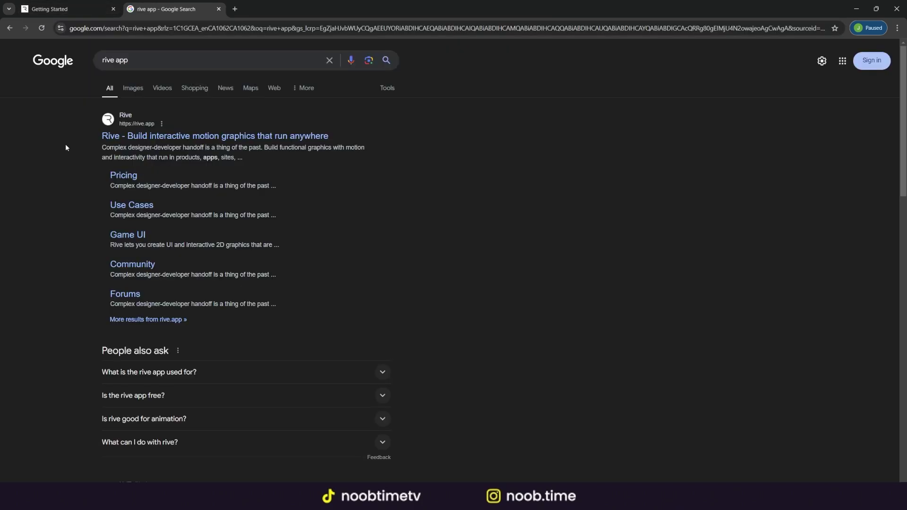
Go to the Downloads page of the Rive website and download the Windows version of the Rive editor.
click(208, 139)
click(445, 74)
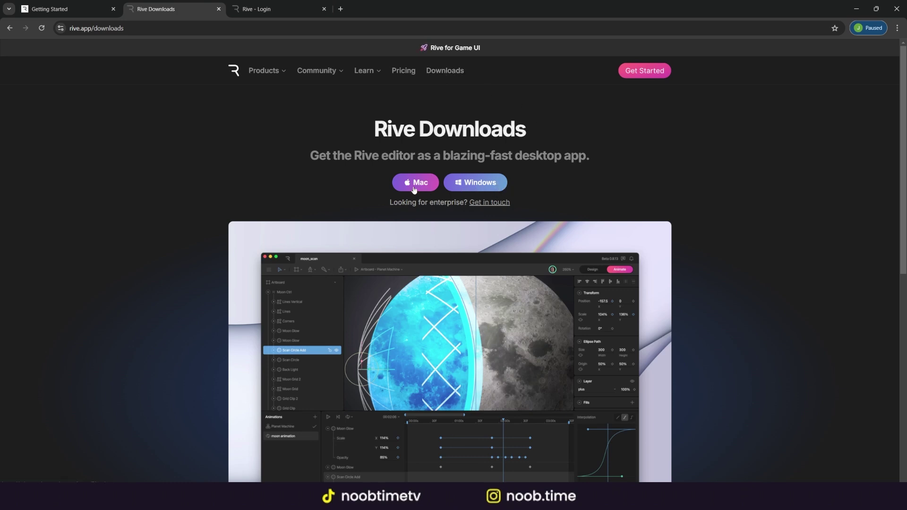
click(478, 184)
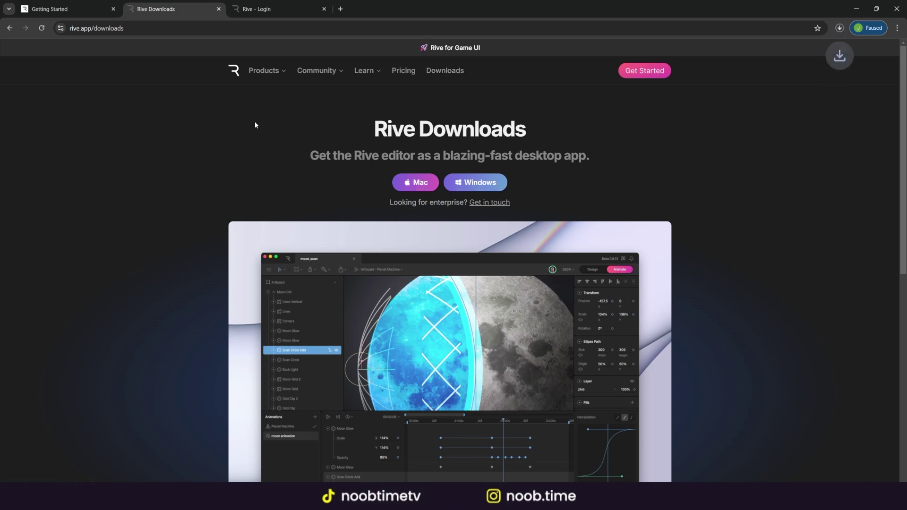
click(839, 29)
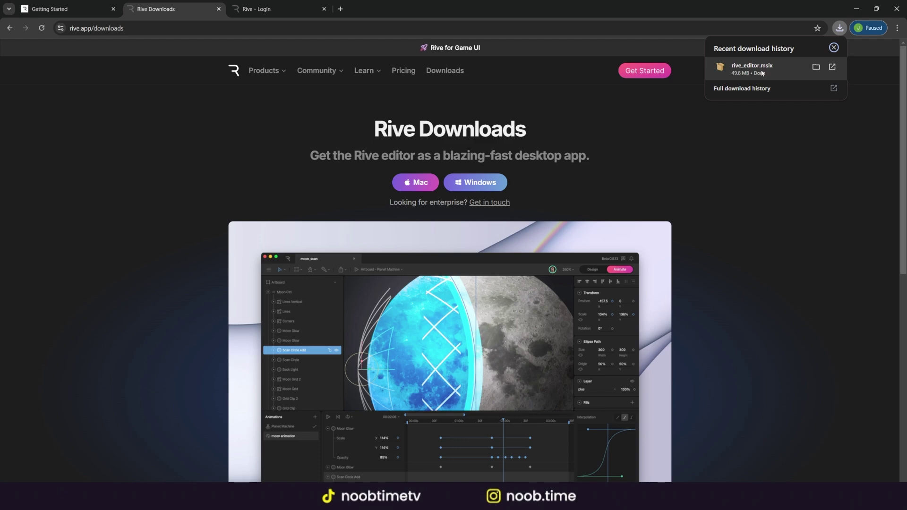
click(834, 47)
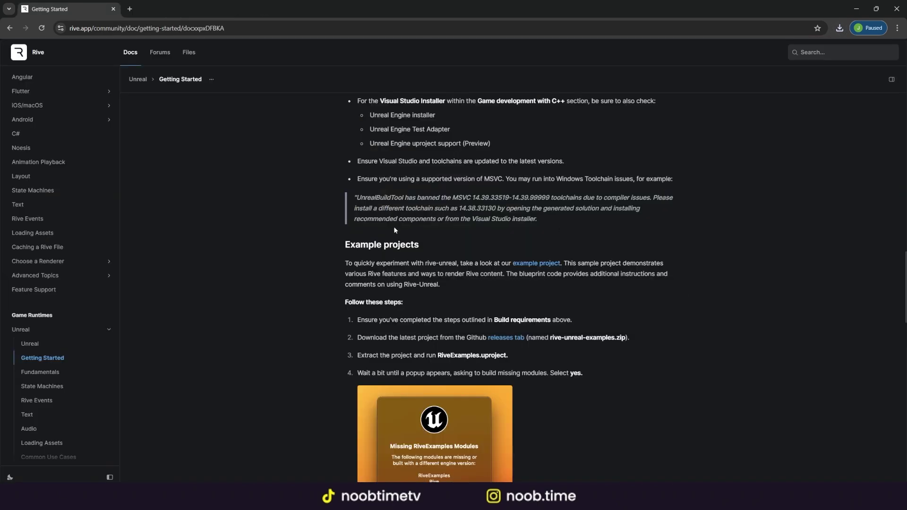
In the Rive docs' Example projects section, open the example project and releases links in separate browser tabs.
scroll(395, 230, up, 2)
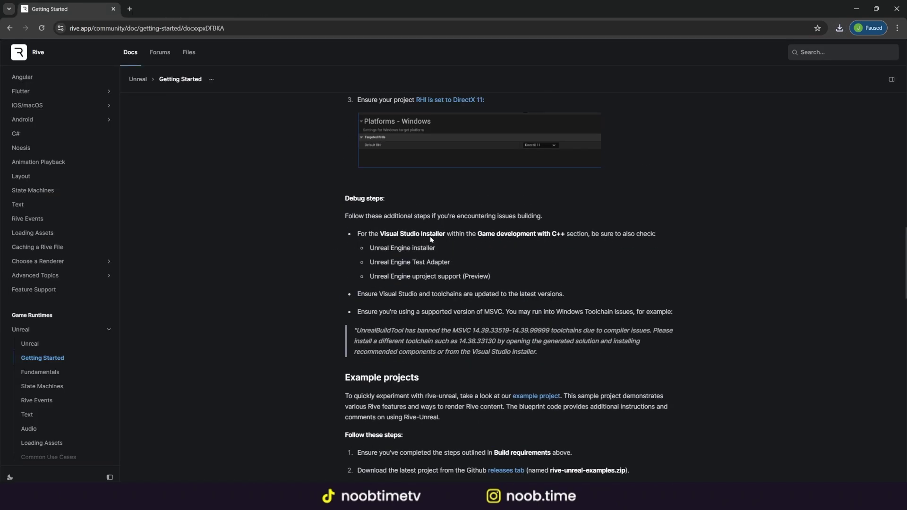
scroll(430, 236, down, 2)
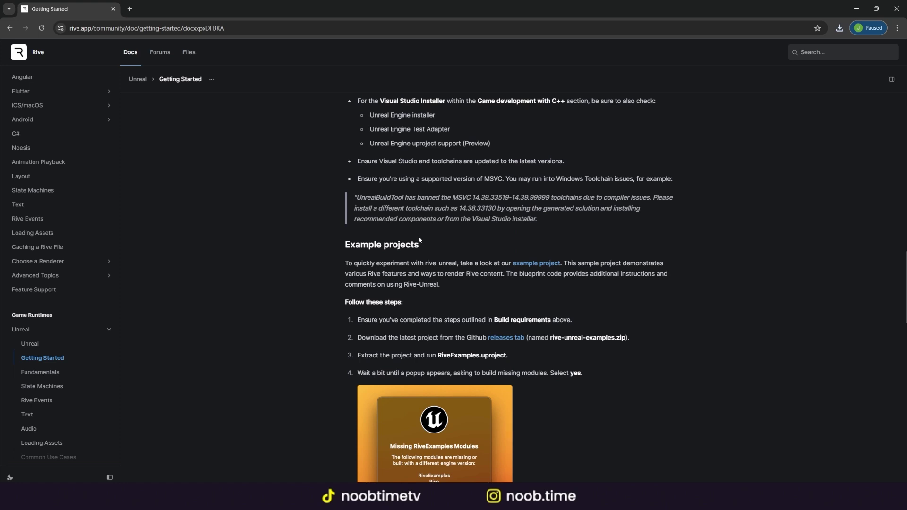
scroll(443, 234, down, 1)
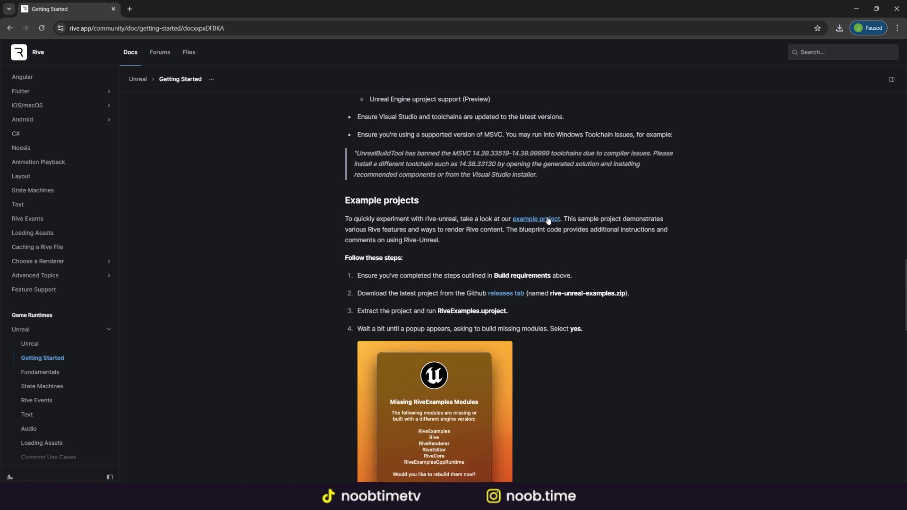
middle_click(548, 219)
middle_click(505, 293)
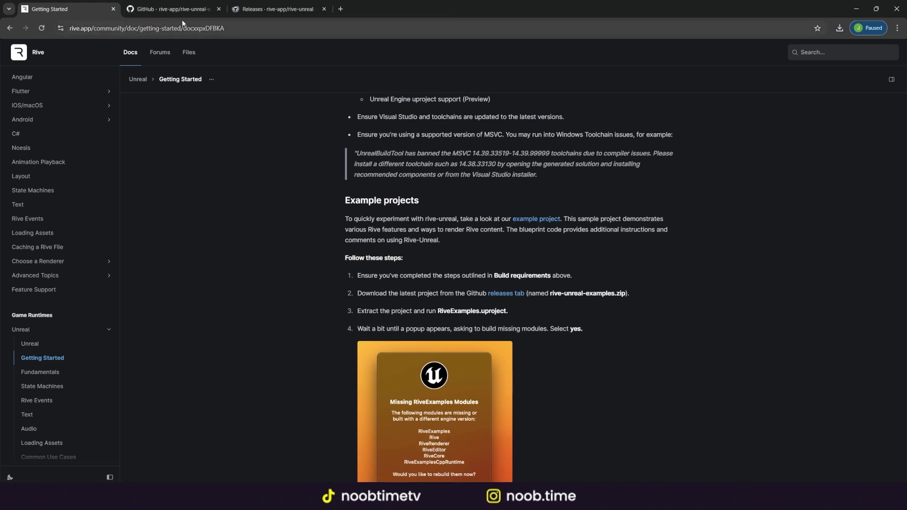
Download Rive-0.1.12.zip from the latest release on the rive-unreal releases page.
click(193, 6)
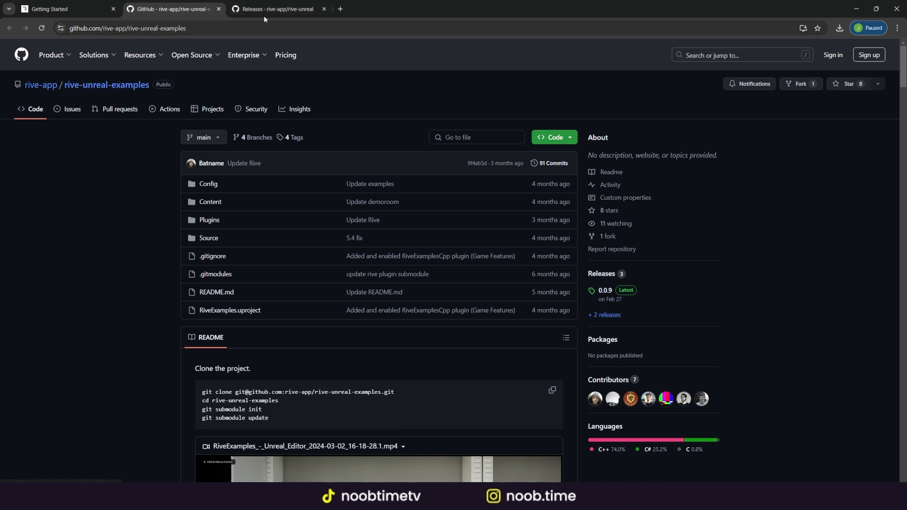
key(ctrl+Tab)
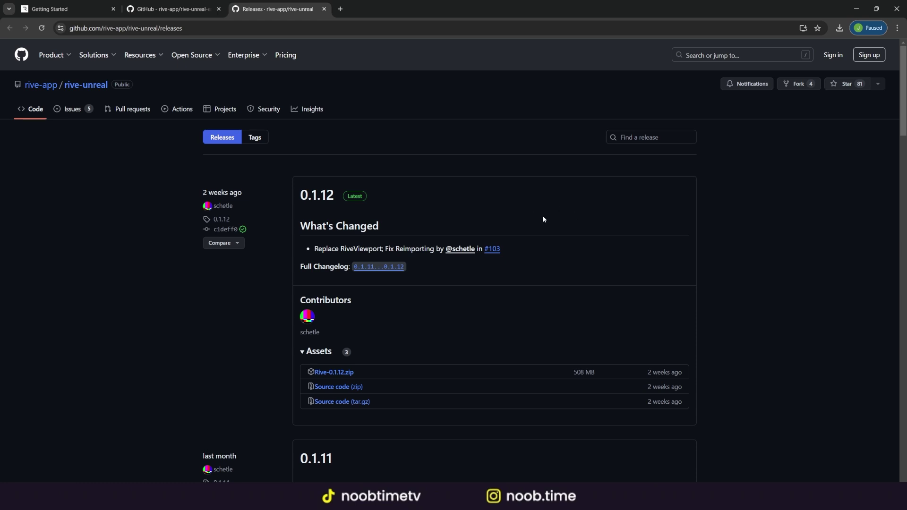
click(340, 373)
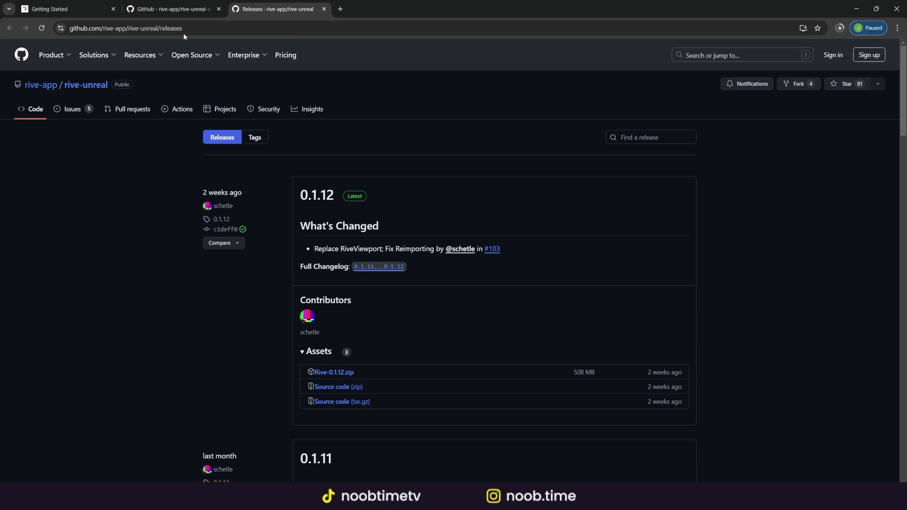
Check the 0.0.9 release of rive-unreal-examples, and play part of the demo video in the repository's README.
click(172, 9)
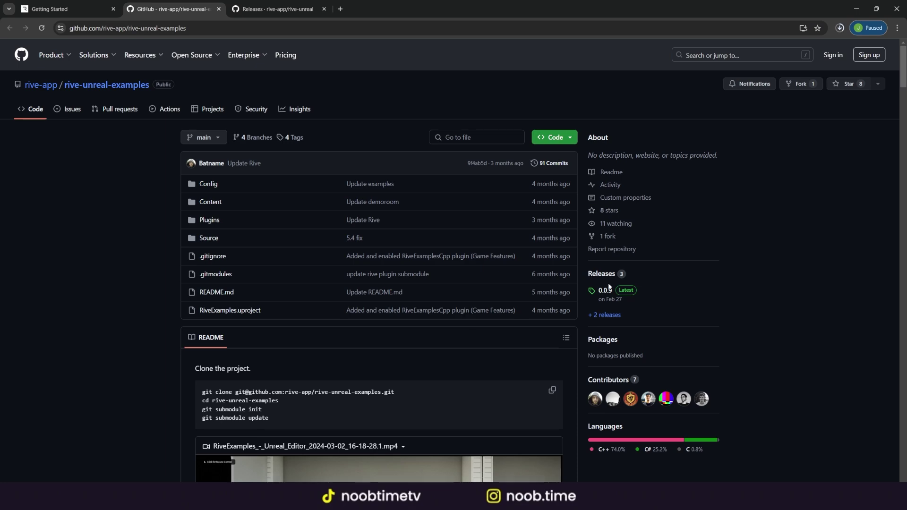
scroll(609, 287, down, 1)
click(614, 255)
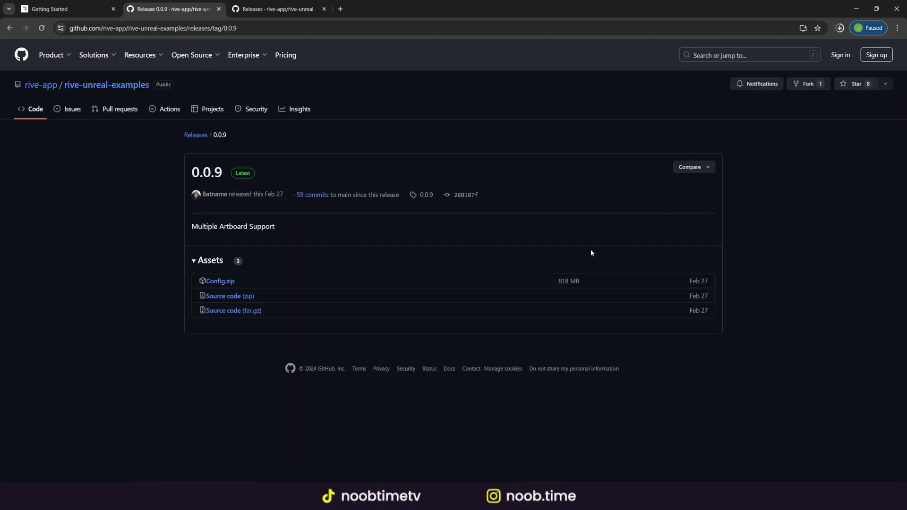
click(8, 31)
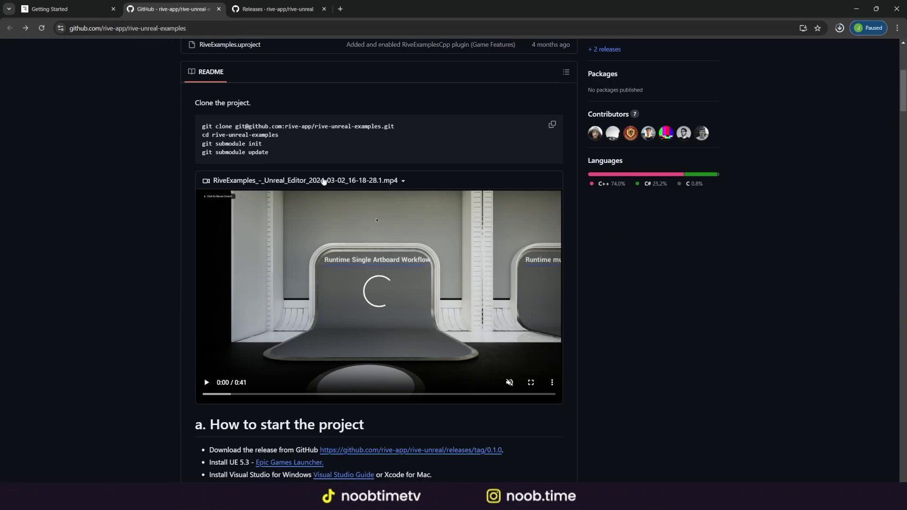
click(206, 383)
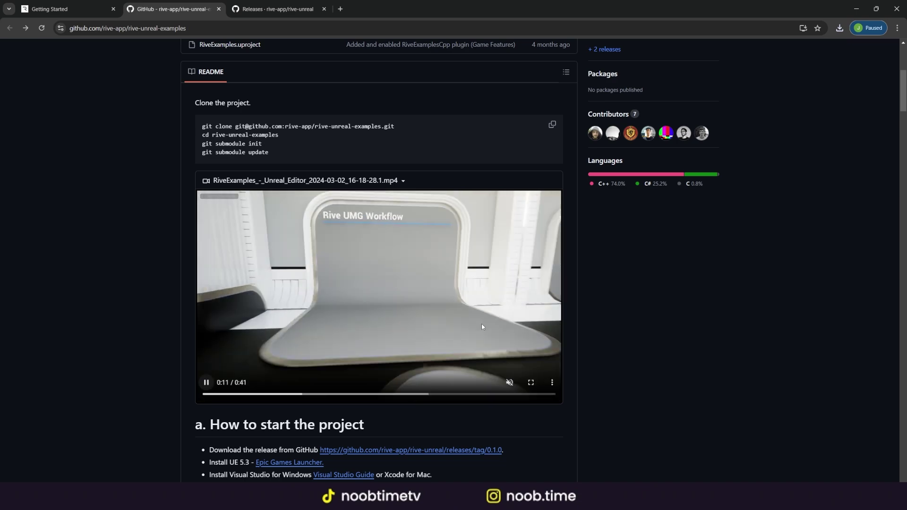
click(467, 243)
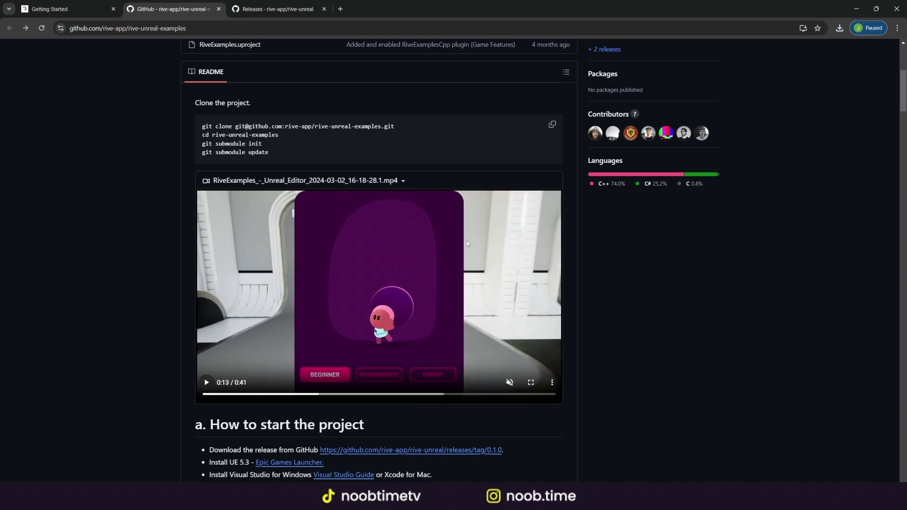
Download Config.zip from the 0.0.9 release of rive-unreal-examples.
scroll(468, 243, up, 5)
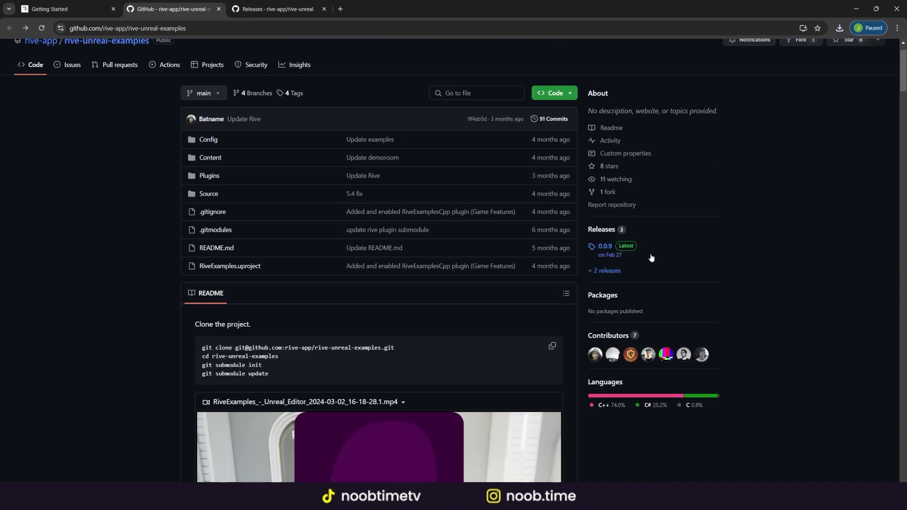
click(603, 246)
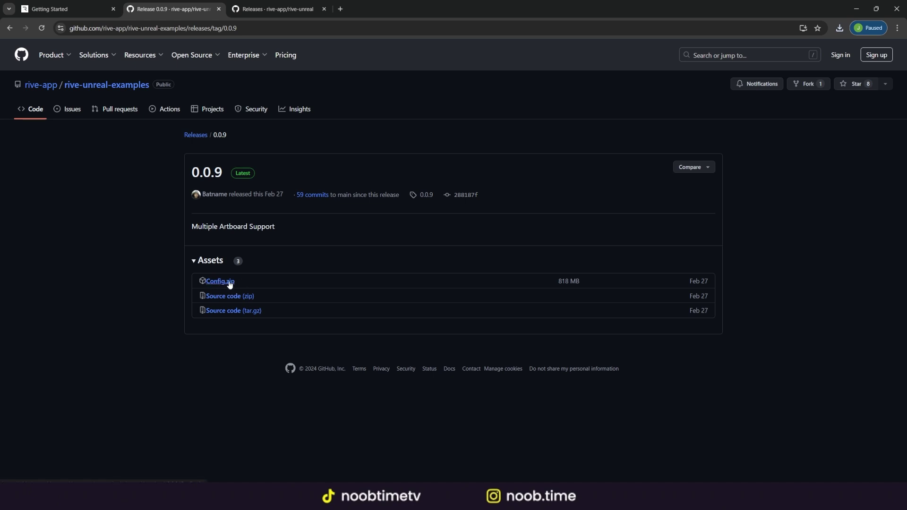
click(222, 283)
Show the downloaded Rive-0.1.12.zip in its folder and extract it into a Rive-0.1.12 folder.
click(839, 30)
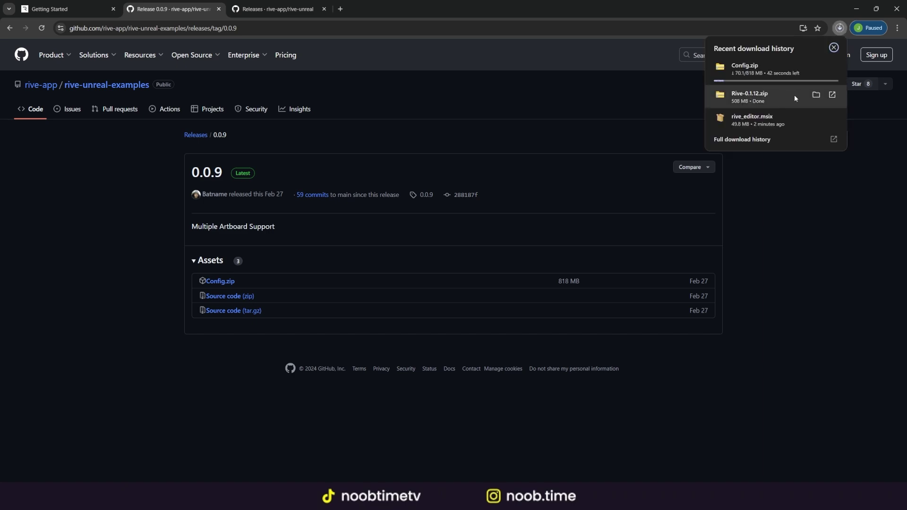
click(816, 95)
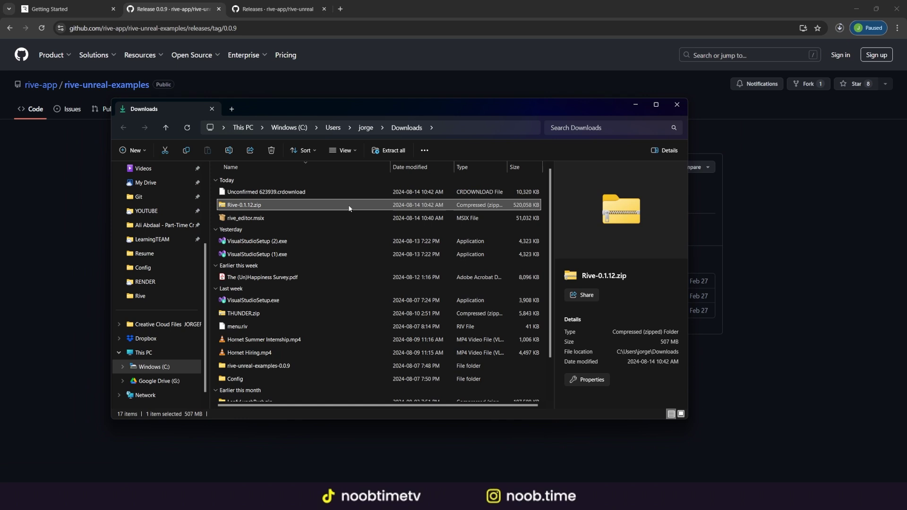
right_click(279, 207)
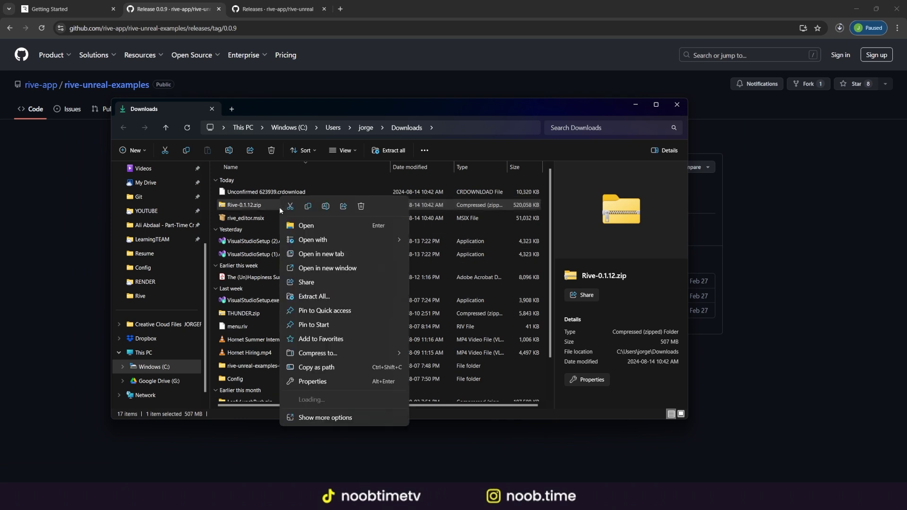
mouse_move(328, 429)
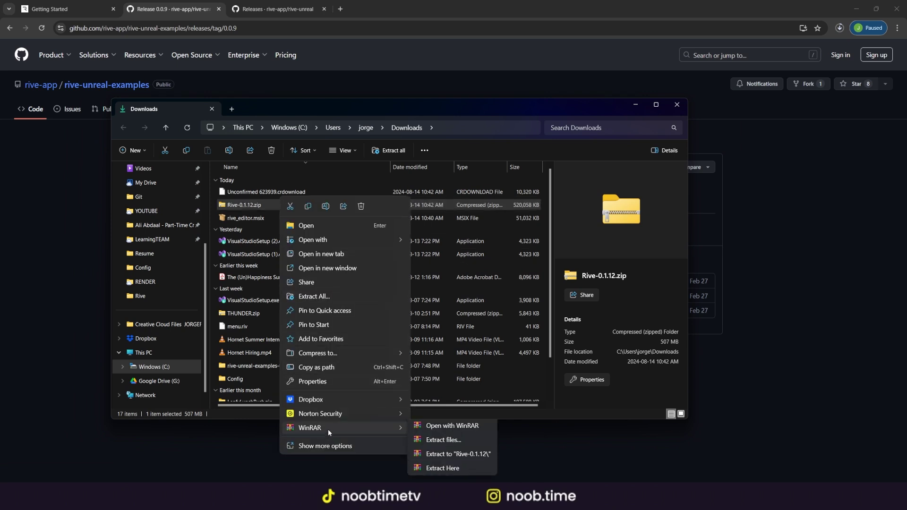
click(458, 455)
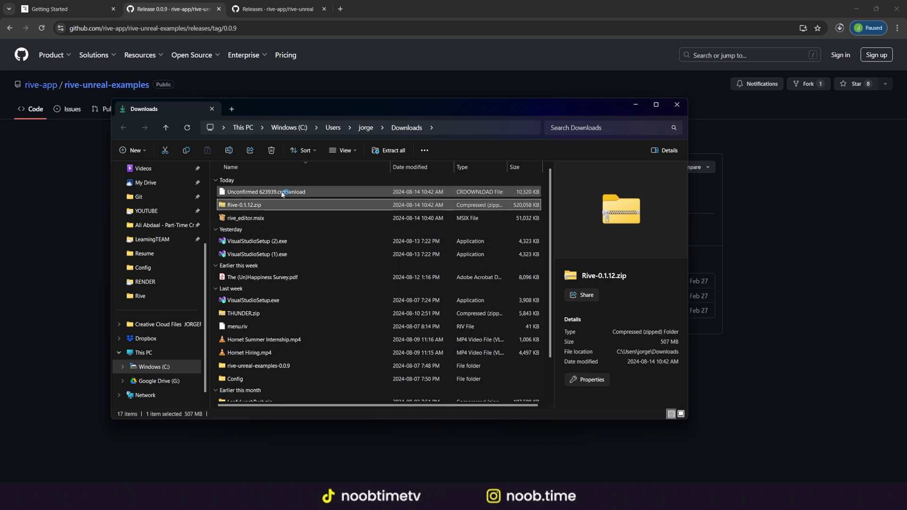
Delete the old Config folder, dated 2024-08-07, from the Downloads folder.
click(287, 219)
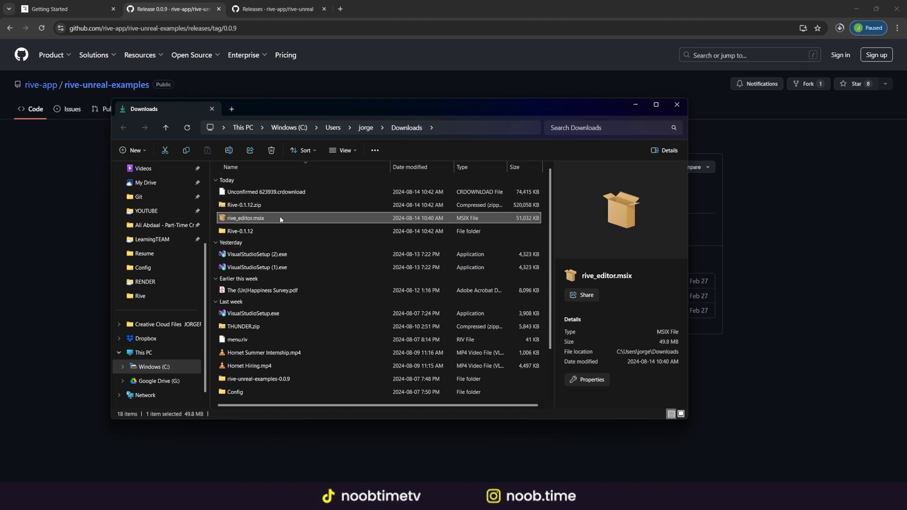
click(274, 172)
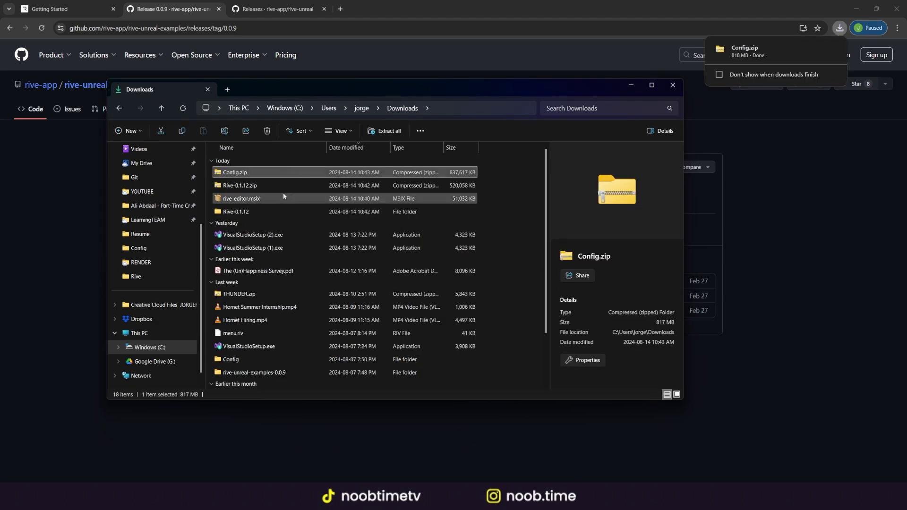
scroll(286, 314, down, 1)
click(250, 320)
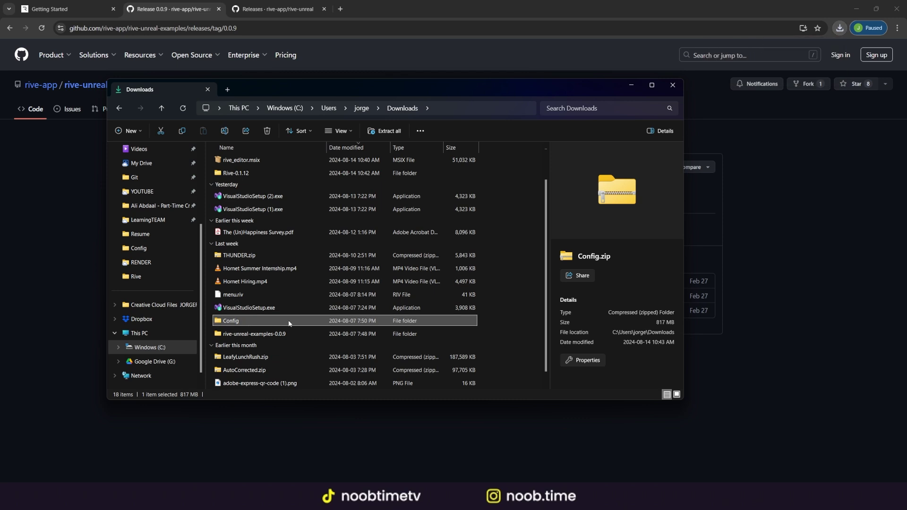
key(Delete)
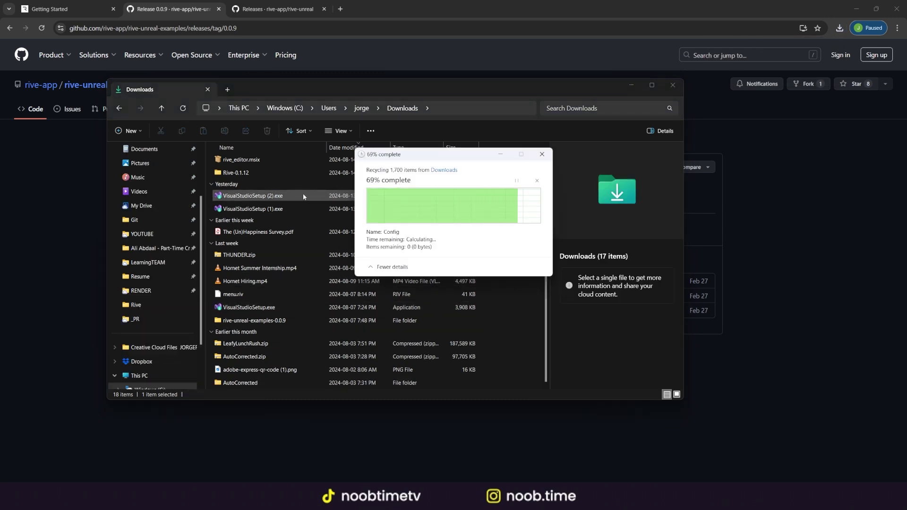
Extract Config.zip into a new Config folder in Downloads.
scroll(281, 174, up, 1)
click(282, 173)
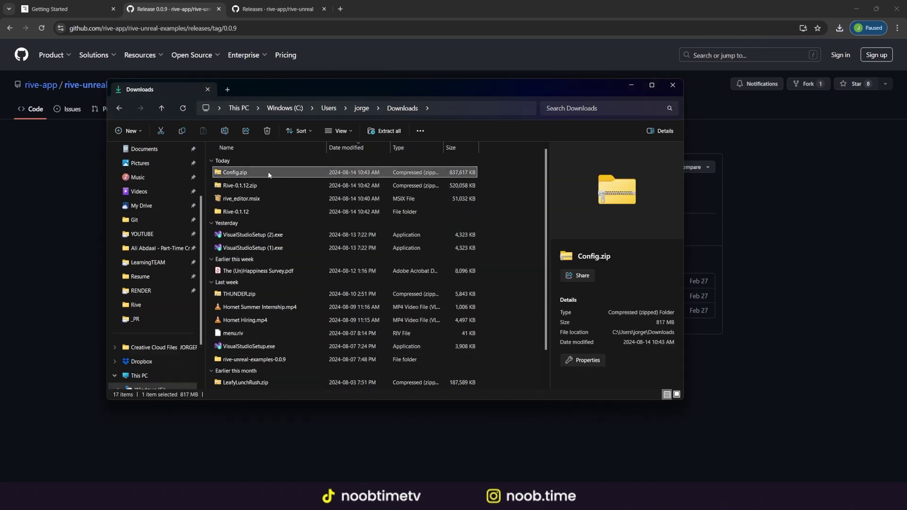
right_click(282, 173)
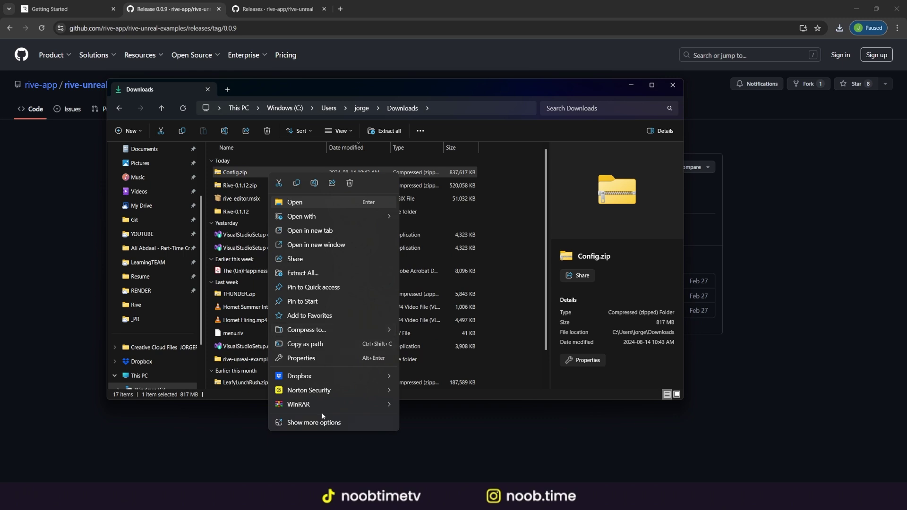
click(443, 434)
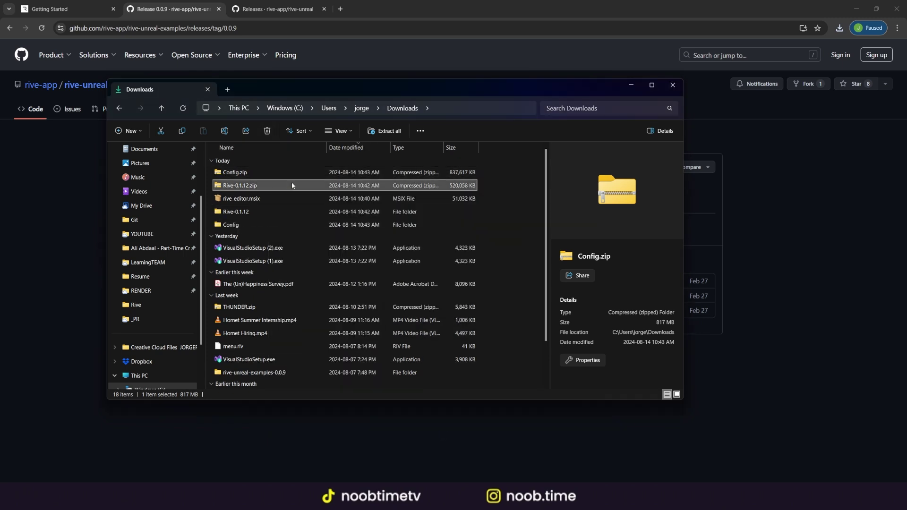
Delete the Rive-0.1.12.zip and Config.zip archives from the Downloads folder.
key(Delete)
click(315, 174)
key(Delete)
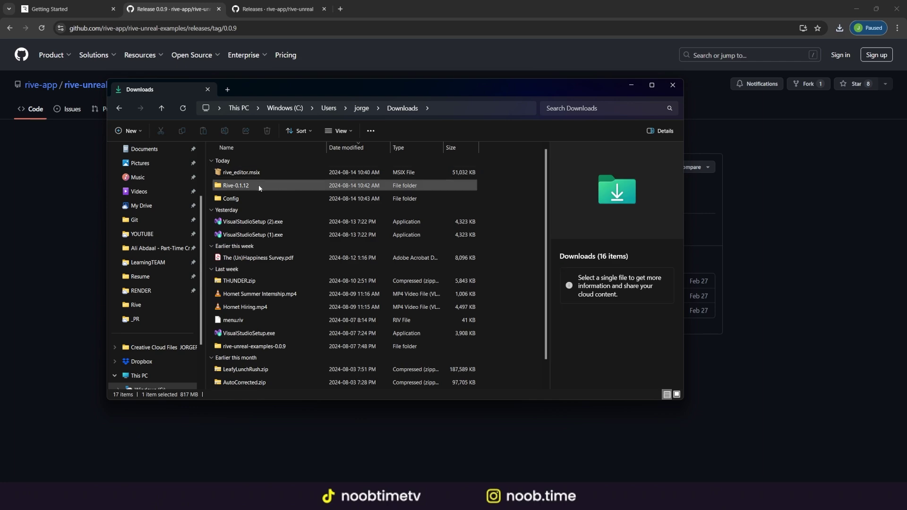
Open the extracted Config folder and launch the RiveExamples.uproject file.
double_click(267, 197)
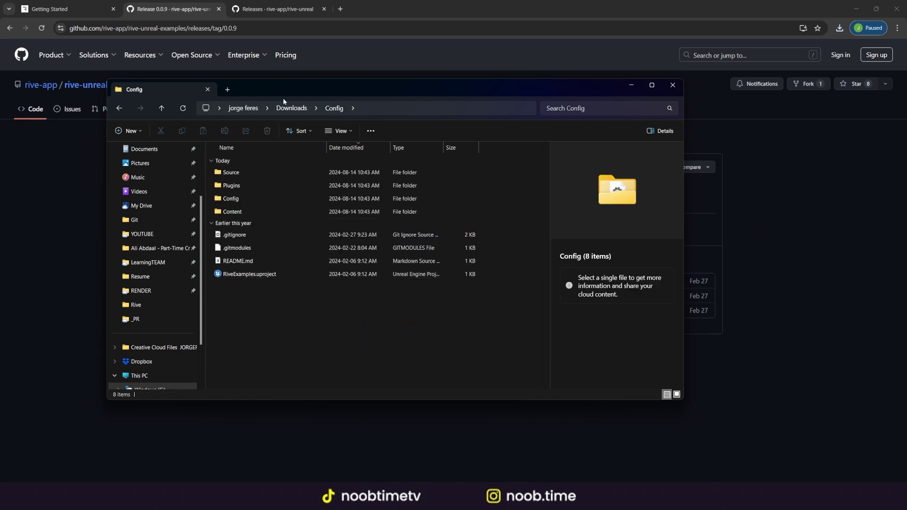
drag(268, 89, 0, 146)
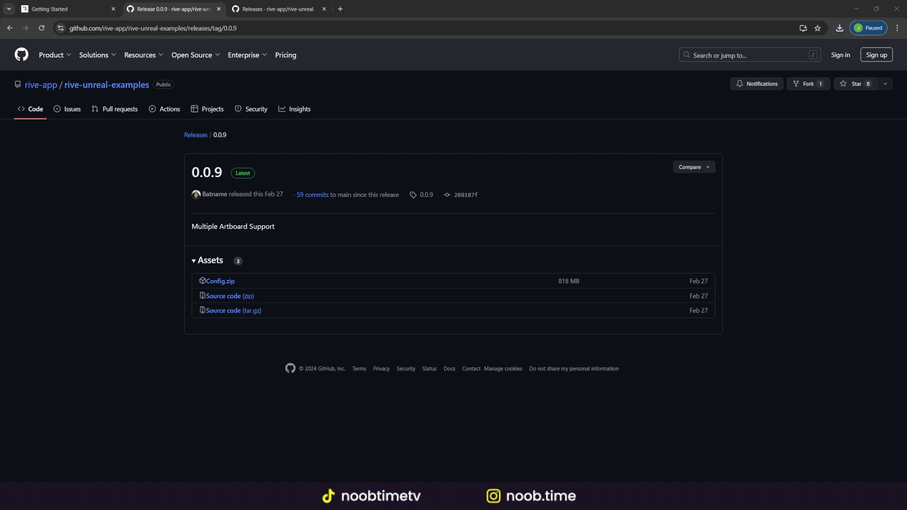
drag(0, 94, 415, 67)
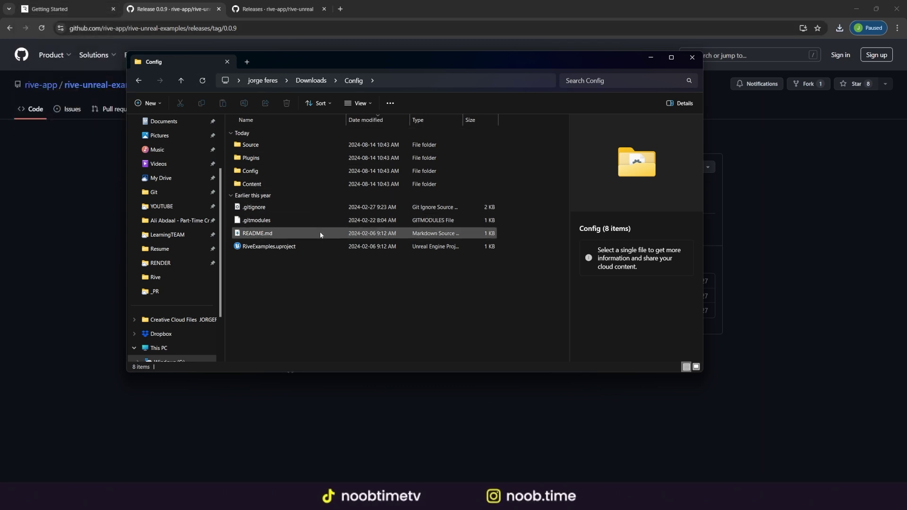
click(297, 249)
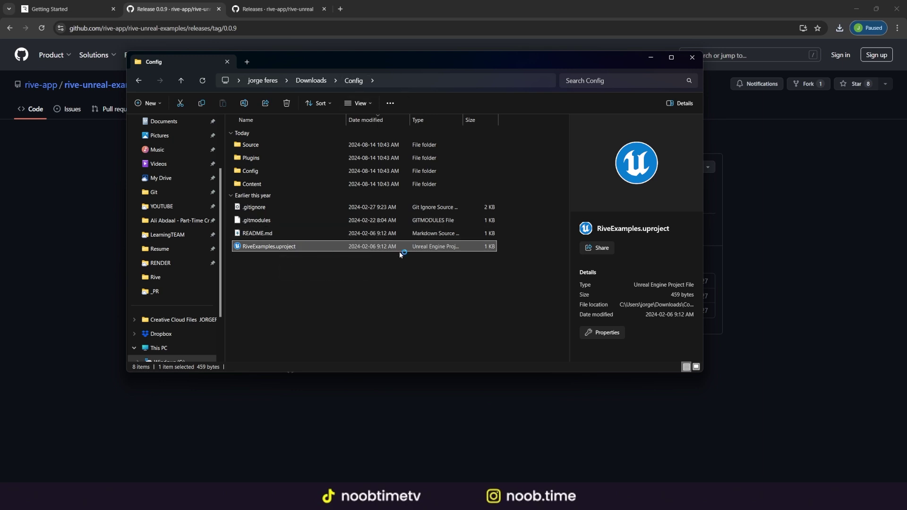
Check the example project instructions on the Rive Getting Started page and accept rebuilding the missing RiveExamples modules.
click(51, 9)
scroll(387, 301, down, 2)
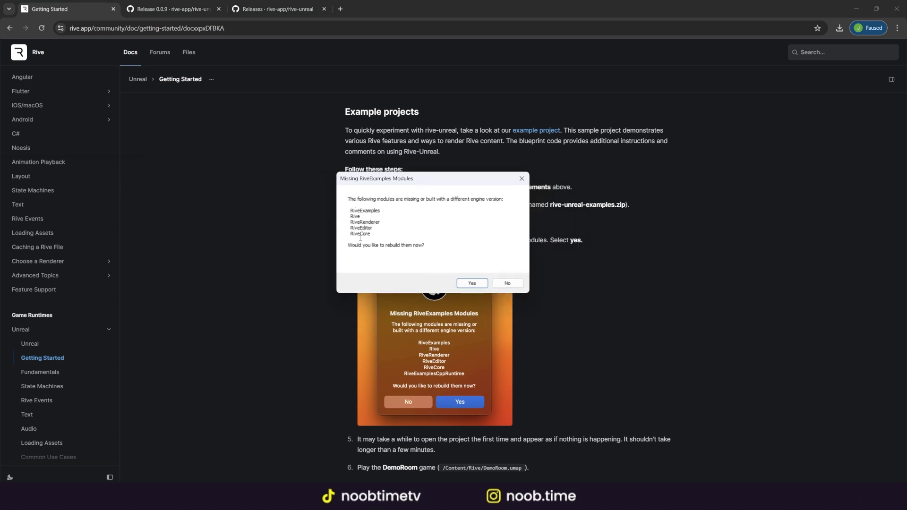
drag(351, 245, 424, 246)
click(472, 283)
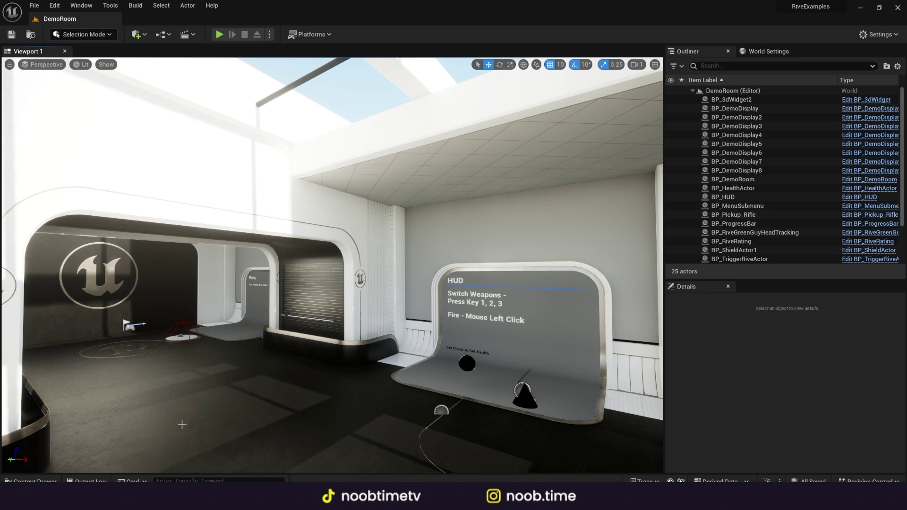
Look through the project's Maps, Rive and StarterContent folders in the Content Drawer, ending back at the DemoRoom viewport.
click(30, 481)
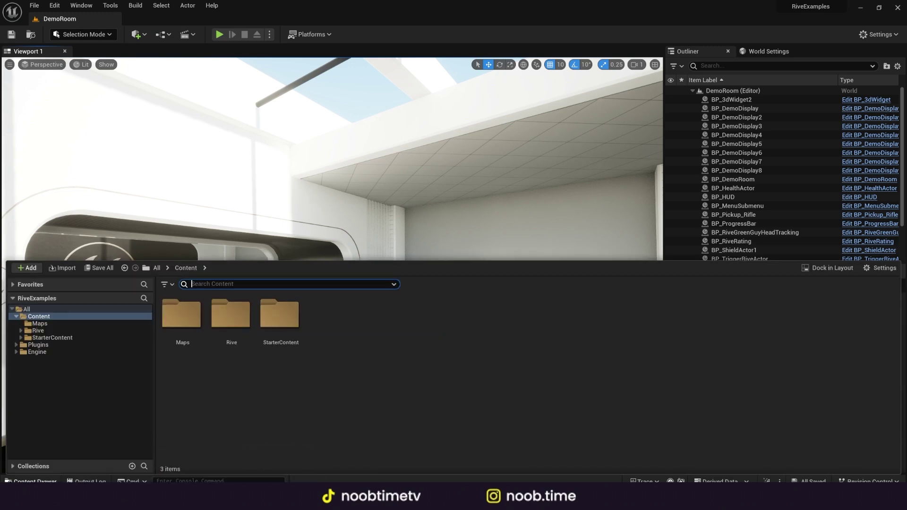
click(53, 324)
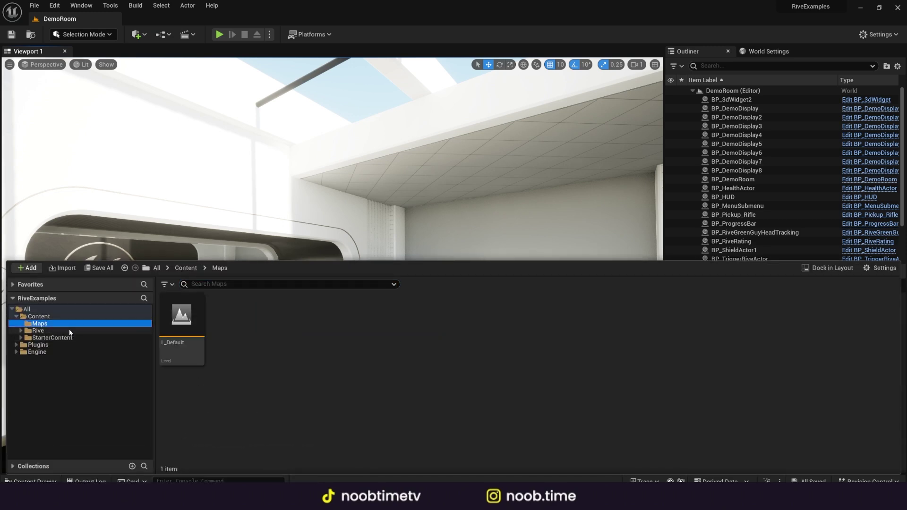
click(70, 331)
click(67, 337)
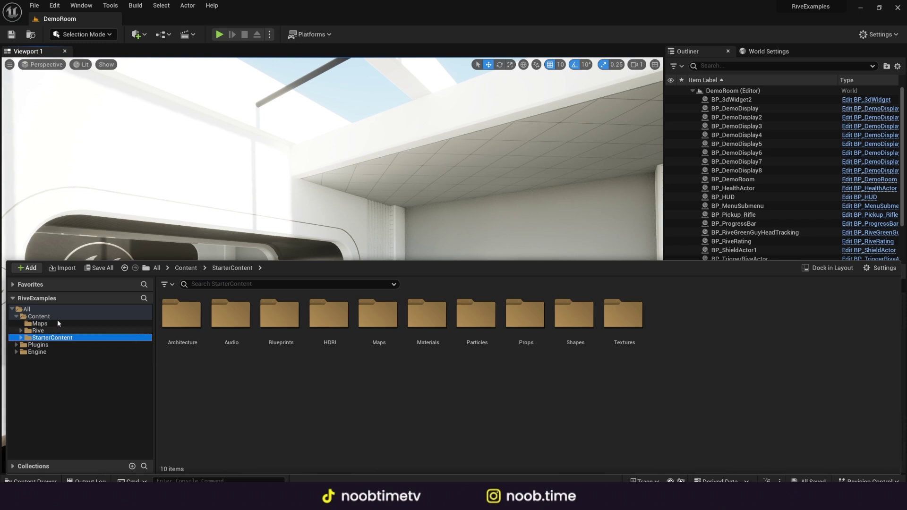
click(45, 316)
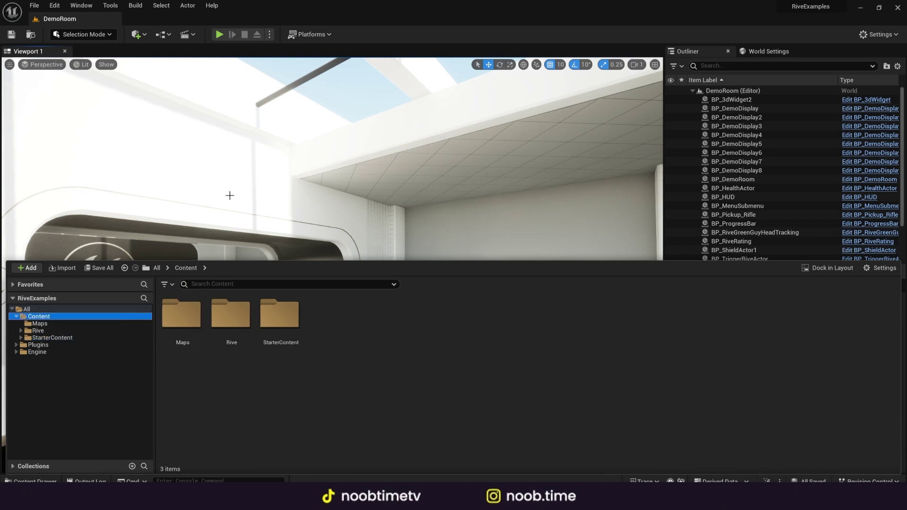
click(422, 126)
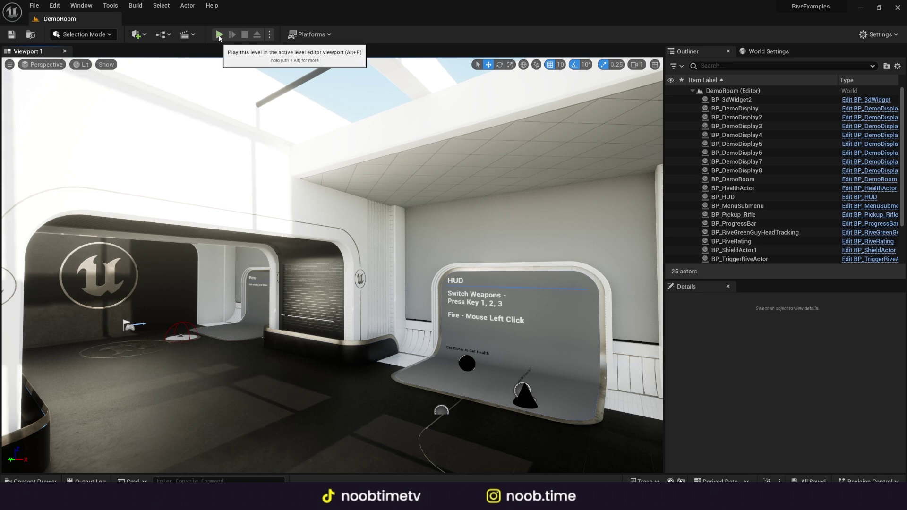
Play the DemoRoom level in the editor despite the blueprint compile errors and try out the Menu display.
click(219, 35)
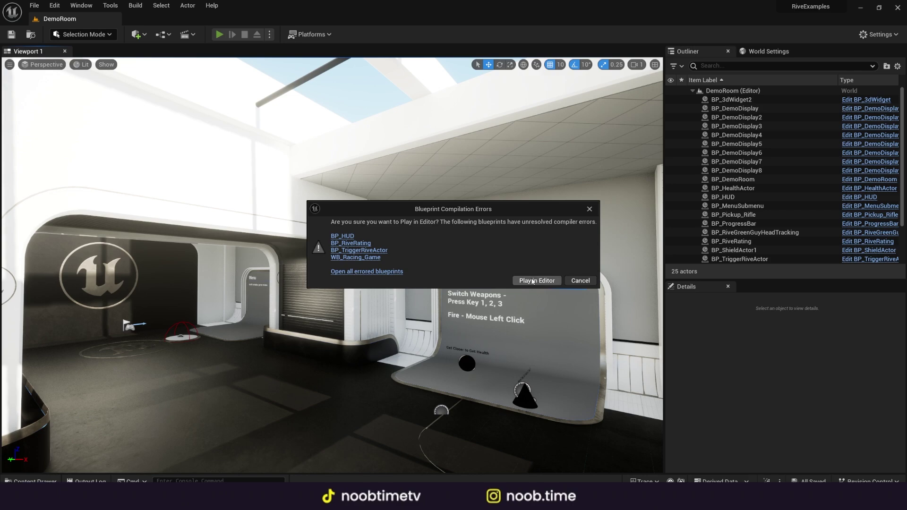
click(537, 280)
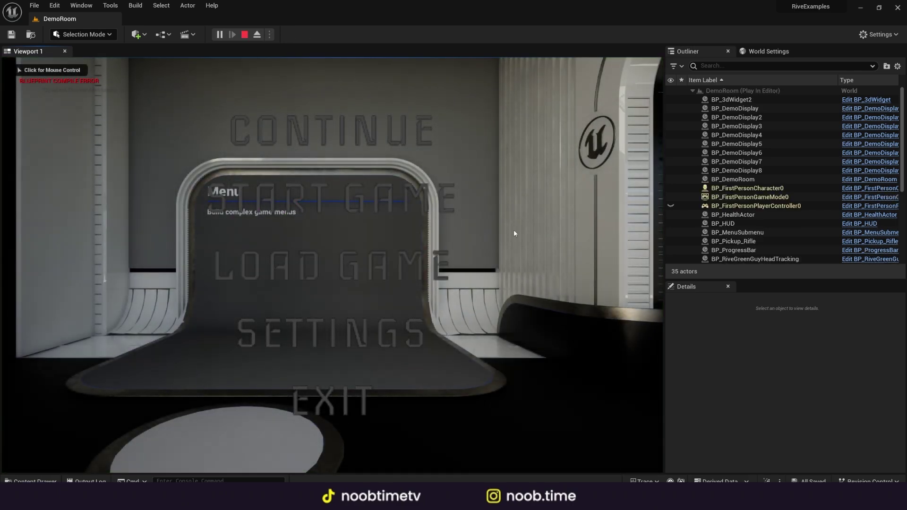
click(303, 250)
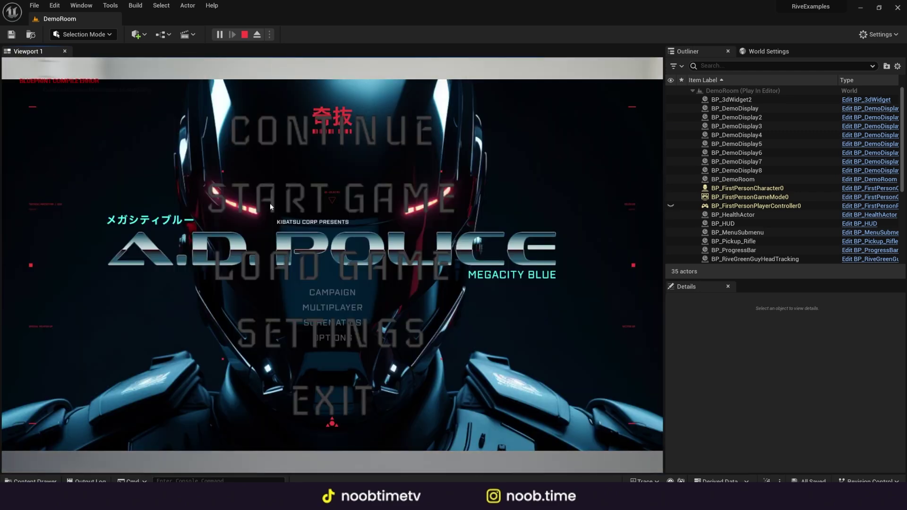
click(322, 288)
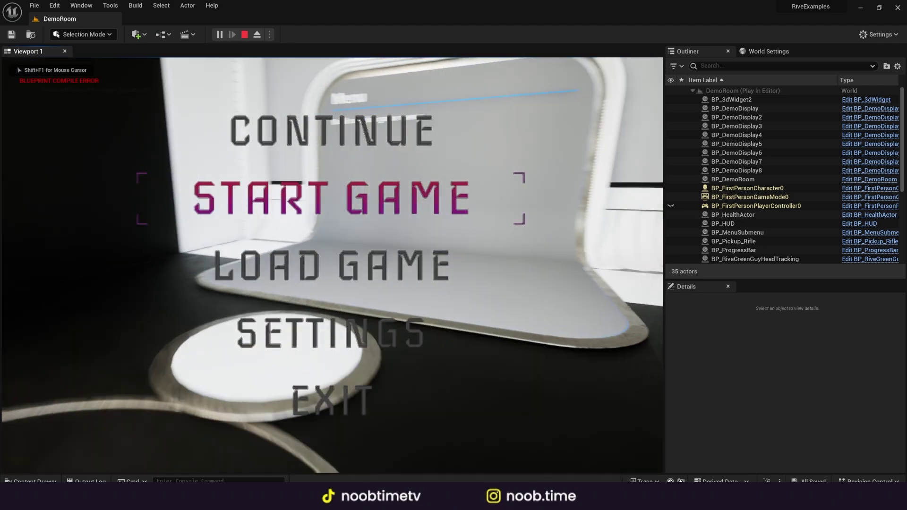
key(shift+F1)
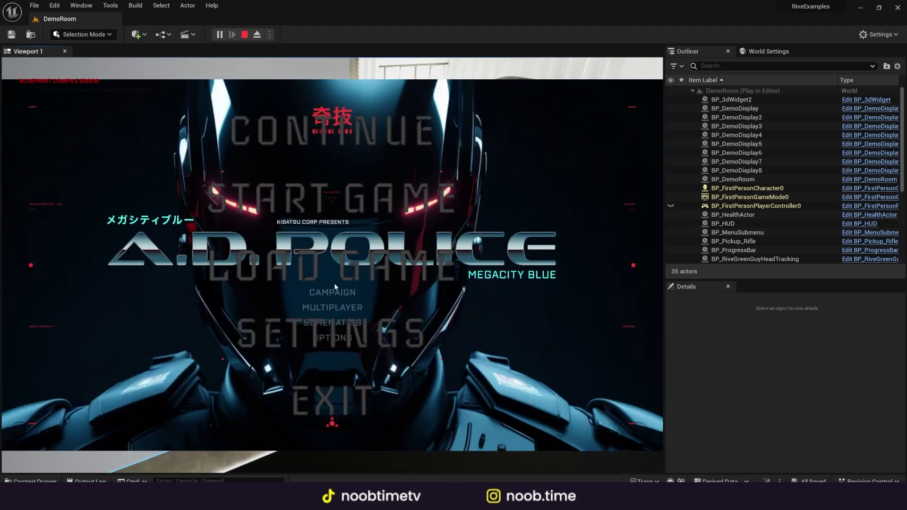
Walk through the running DemoRoom level past the 3D Interaction display to the Hit Event | Set Value display.
click(546, 171)
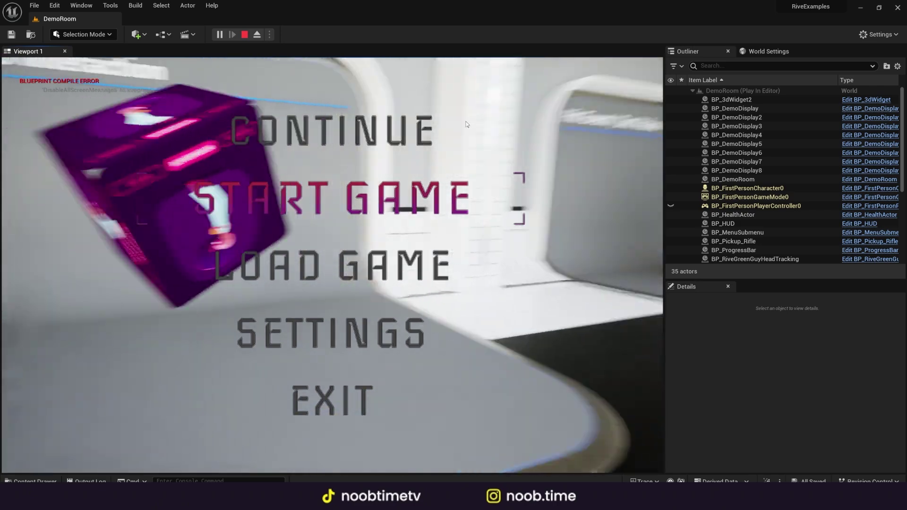
key(shift+F1)
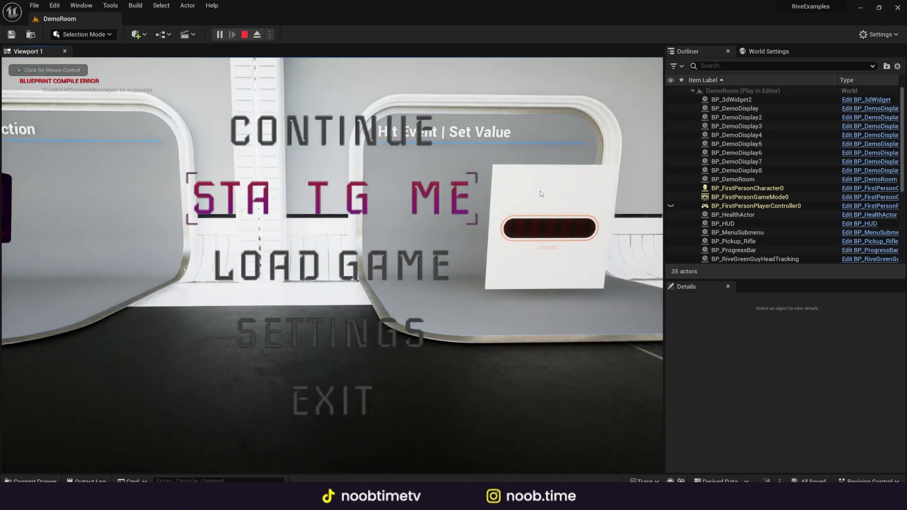
click(541, 194)
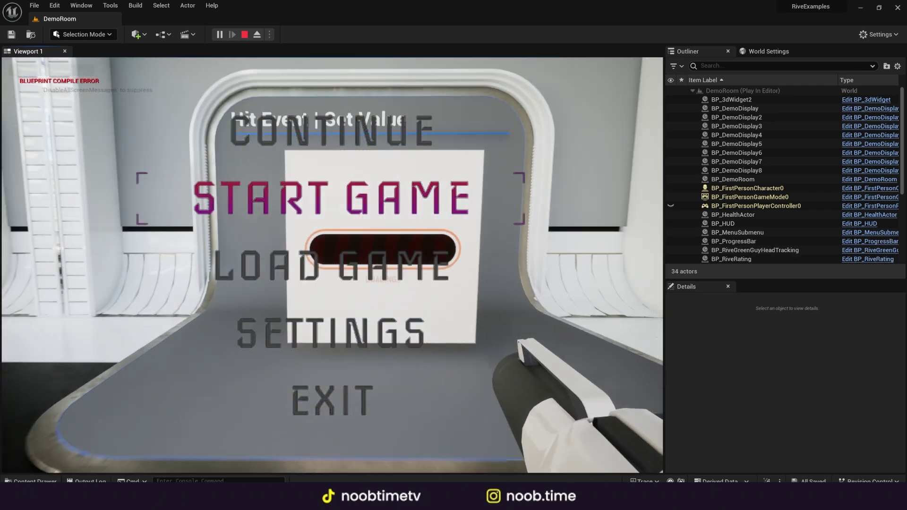
Shoot the loading bar at the Hit Event | Set Value display repeatedly, and end the play session.
click(332, 265)
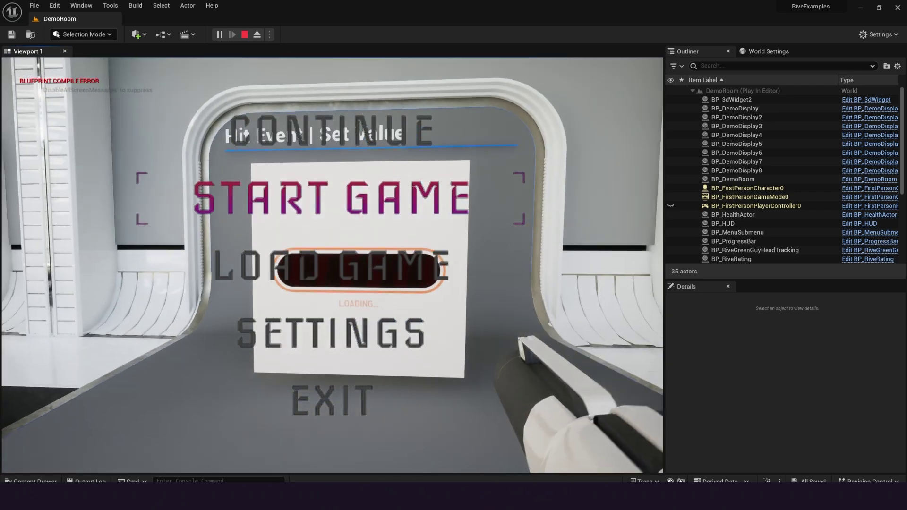
click(332, 265)
click(332, 265)
click(332, 266)
click(332, 265)
click(332, 265)
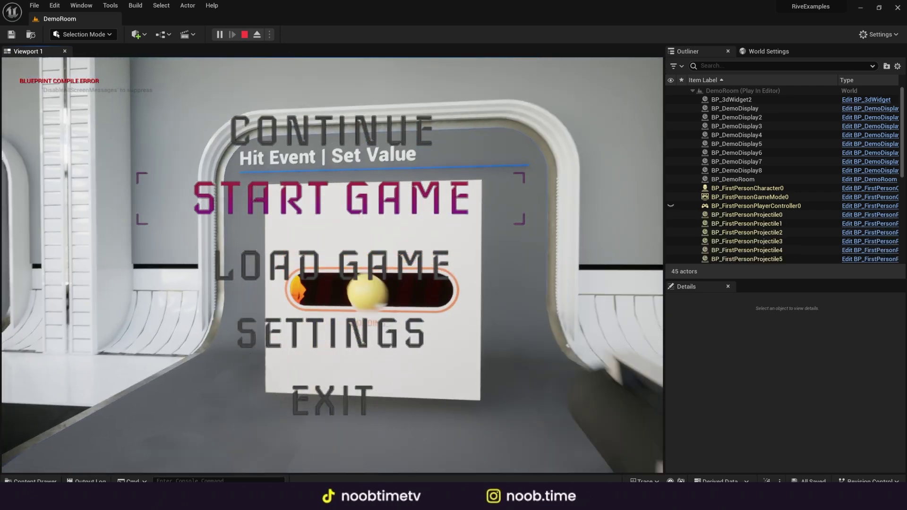
click(332, 265)
click(332, 265)
click(332, 265)
click(332, 265)
click(332, 265)
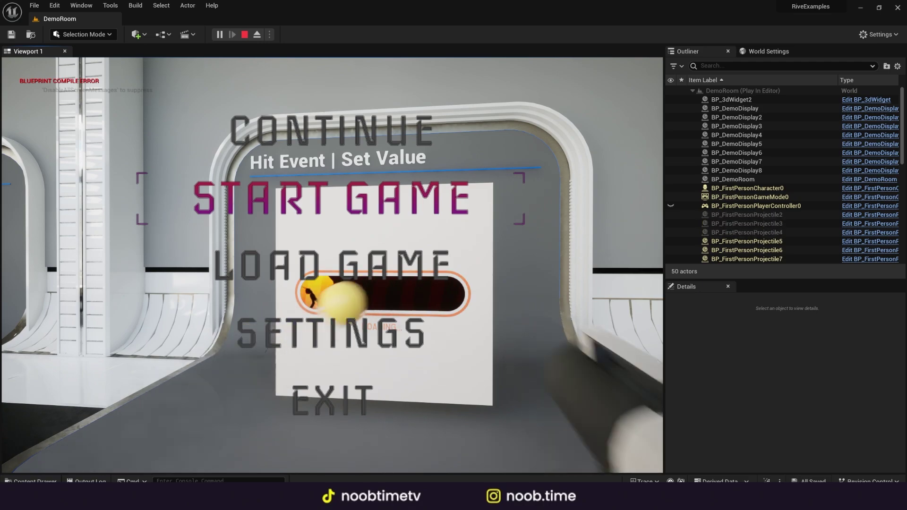
click(332, 265)
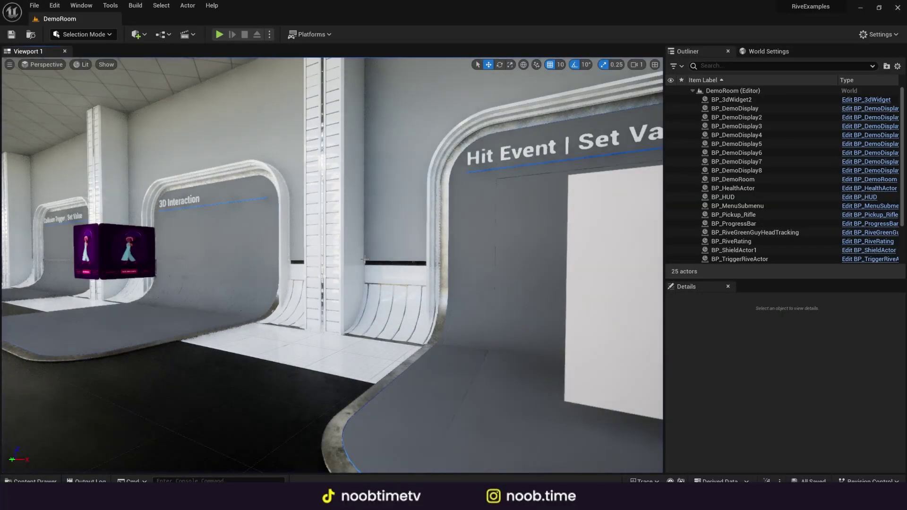
Browse to the RiveFile folder inside Content/Rive/RiveExampleContent in the Content Drawer.
key(ctrl+space)
click(75, 331)
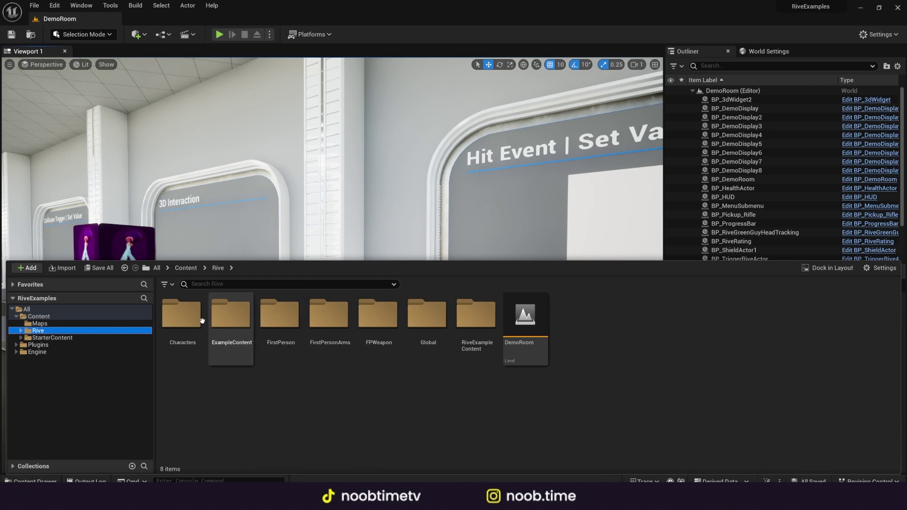
click(465, 324)
double_click(468, 324)
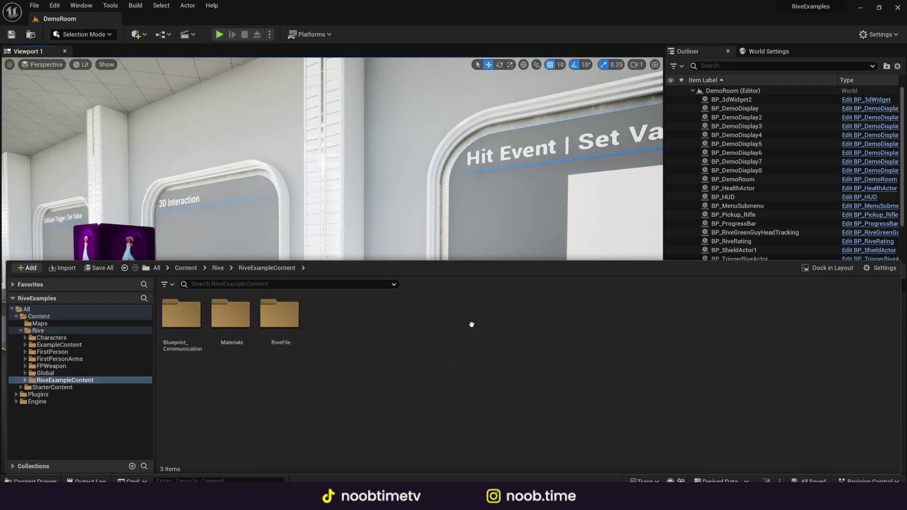
double_click(276, 313)
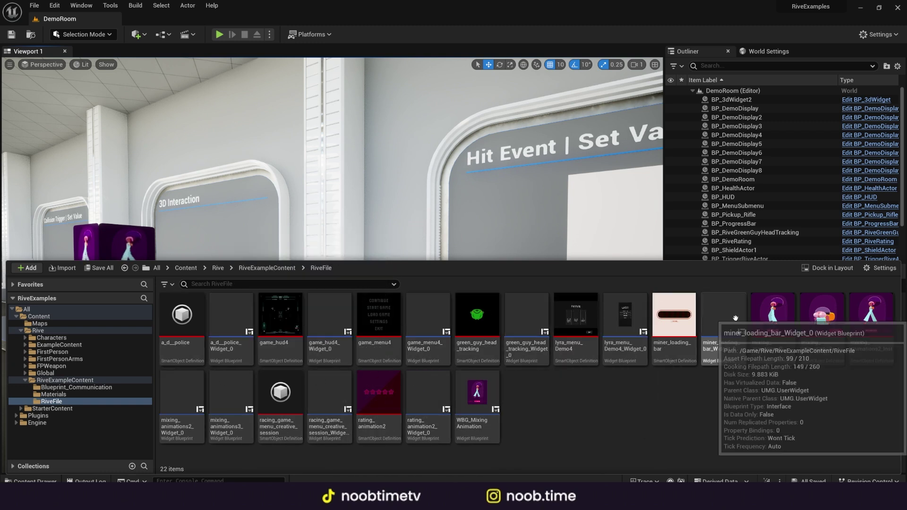
Open the mixing_animations2 Rive file and preview its Beginner, Intermediate and Expert states by switching between them.
mouse_move(780, 315)
key(ctrl+space)
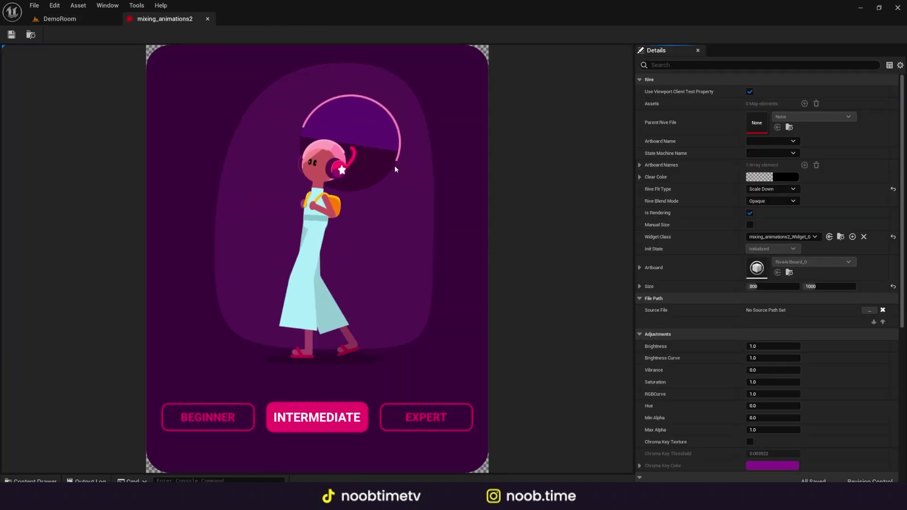
click(415, 418)
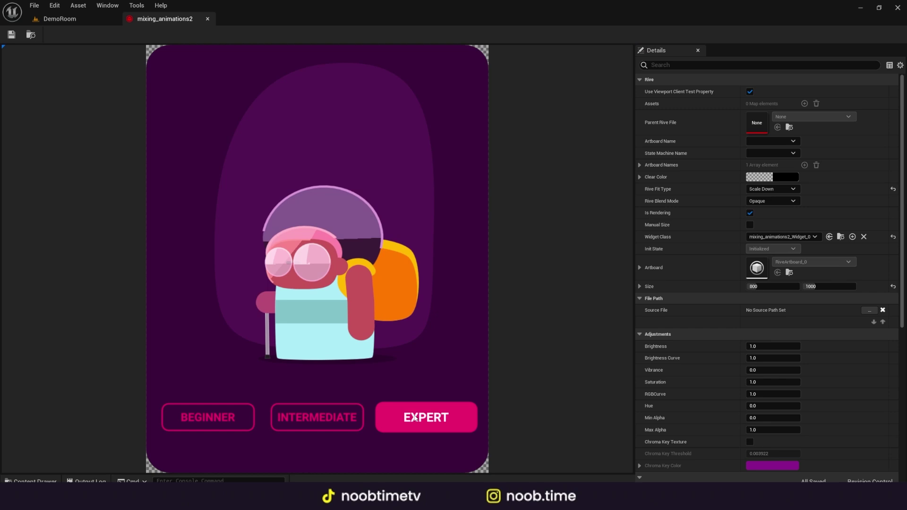
click(313, 419)
click(226, 419)
click(316, 418)
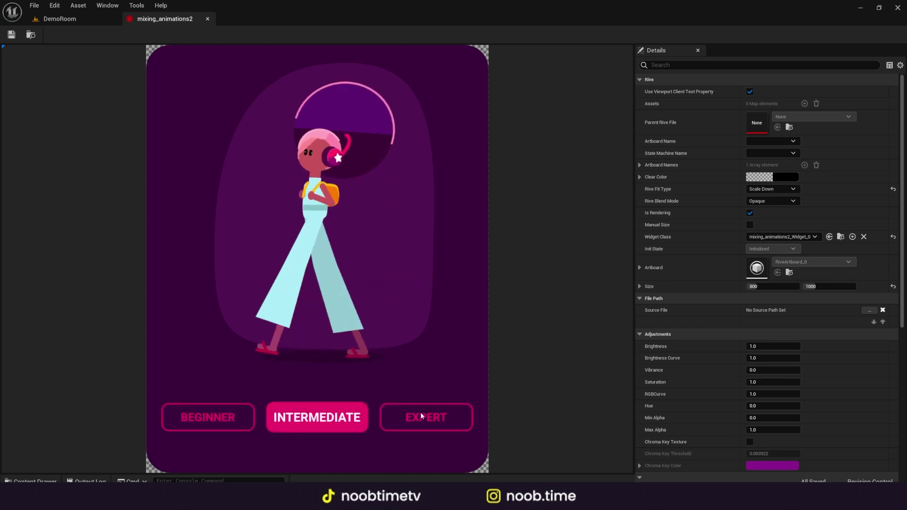
click(416, 417)
click(310, 418)
click(231, 415)
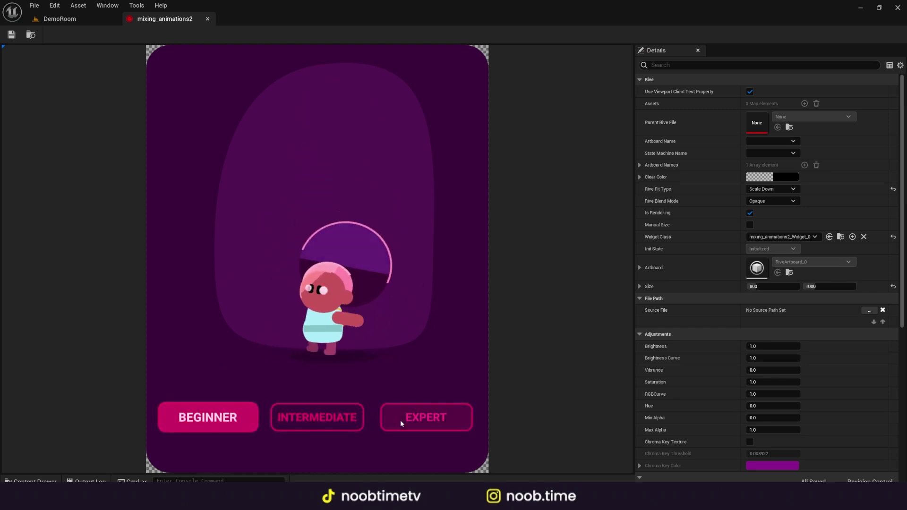
click(402, 420)
click(311, 426)
click(416, 422)
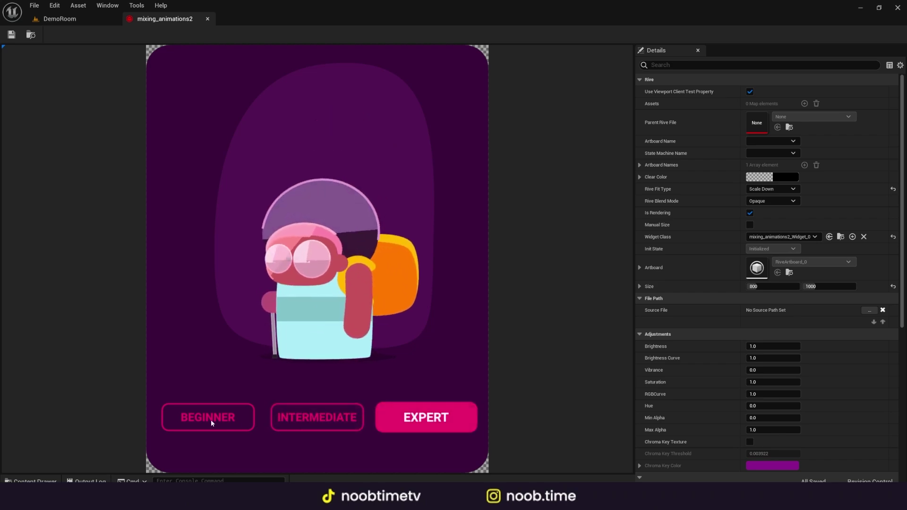
click(211, 419)
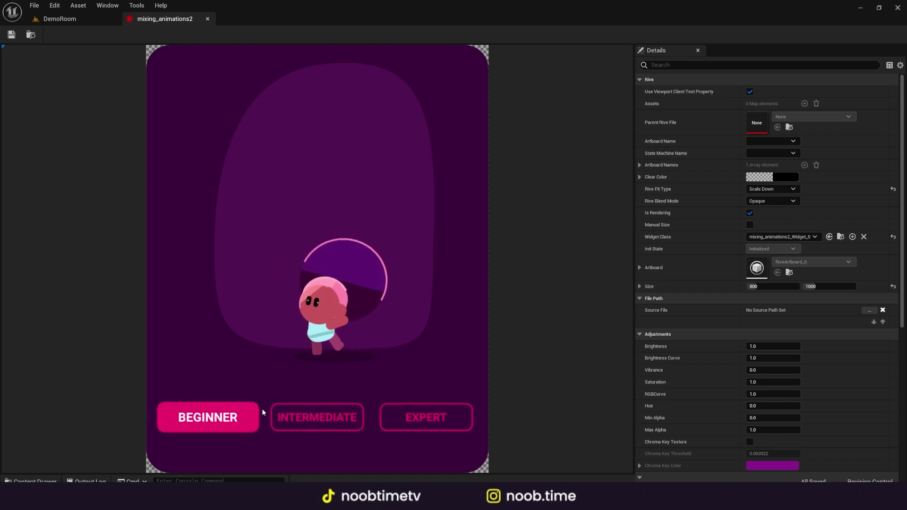
click(327, 415)
click(416, 420)
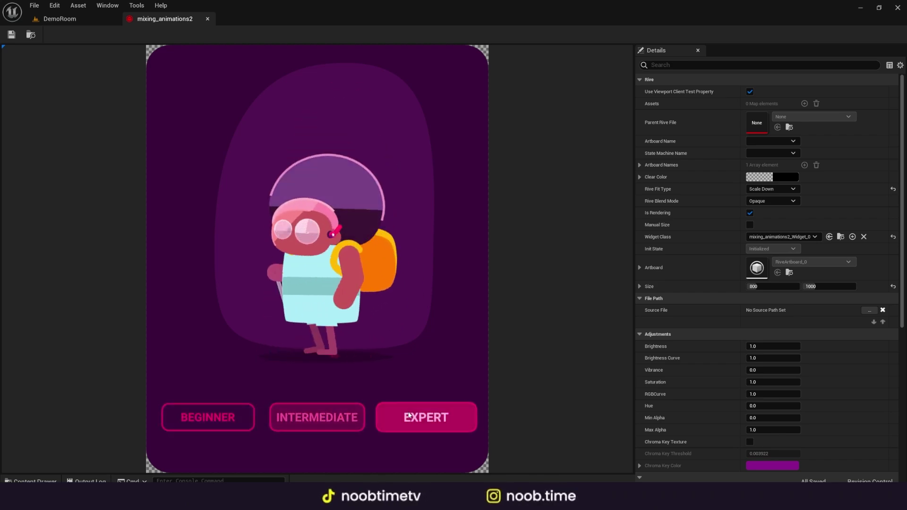
click(222, 416)
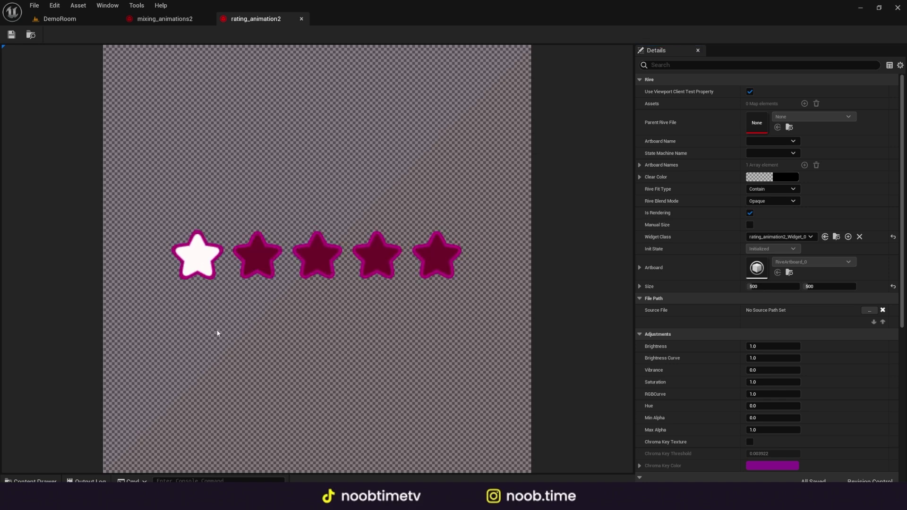
Open the lyra_menu_Demo4 Rive file from the DemoRoom level, preview its menu, and return to DemoRoom after viewing the example files.
click(63, 22)
key(ctrl+space)
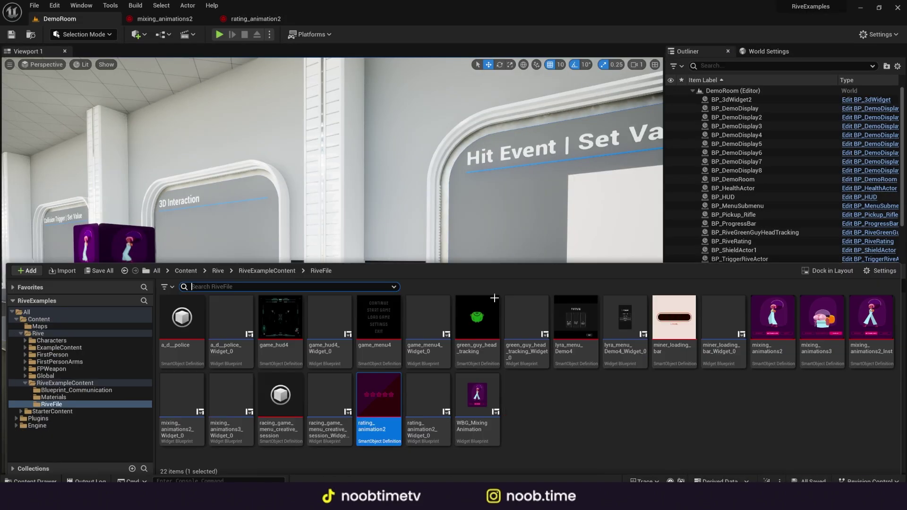
double_click(577, 326)
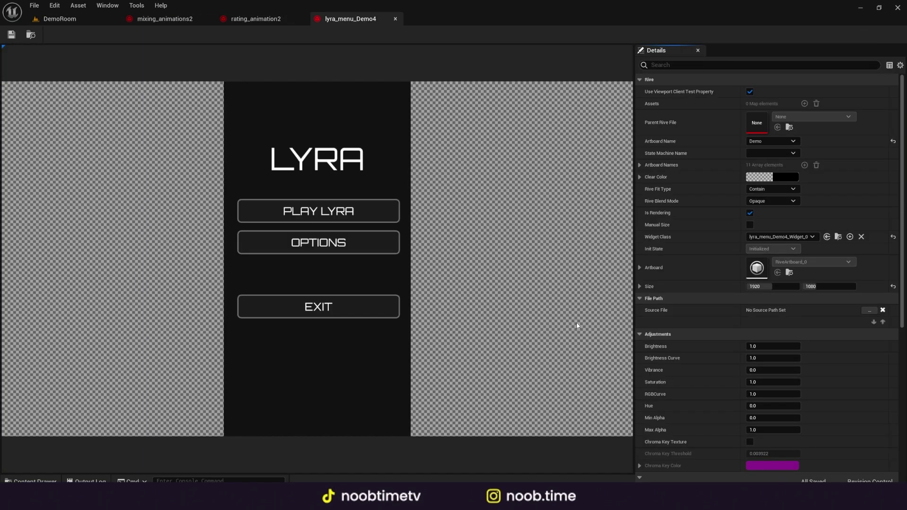
click(358, 225)
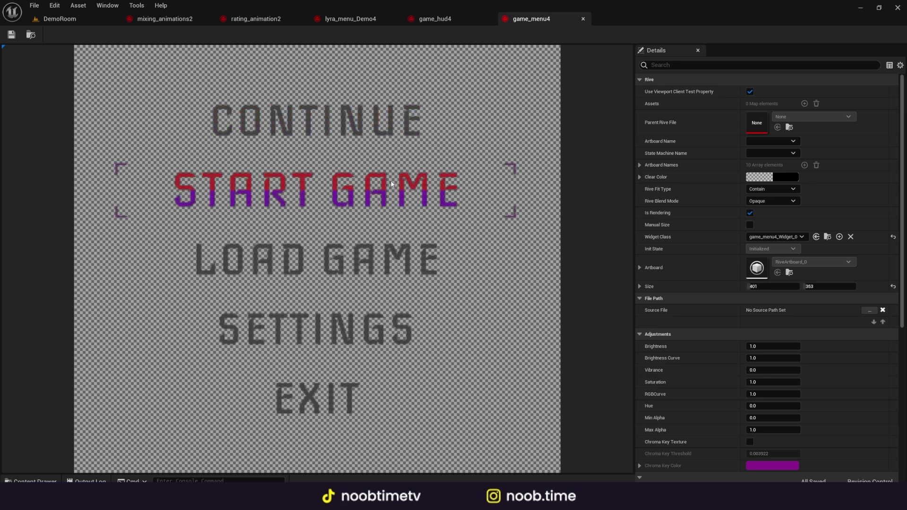
click(52, 19)
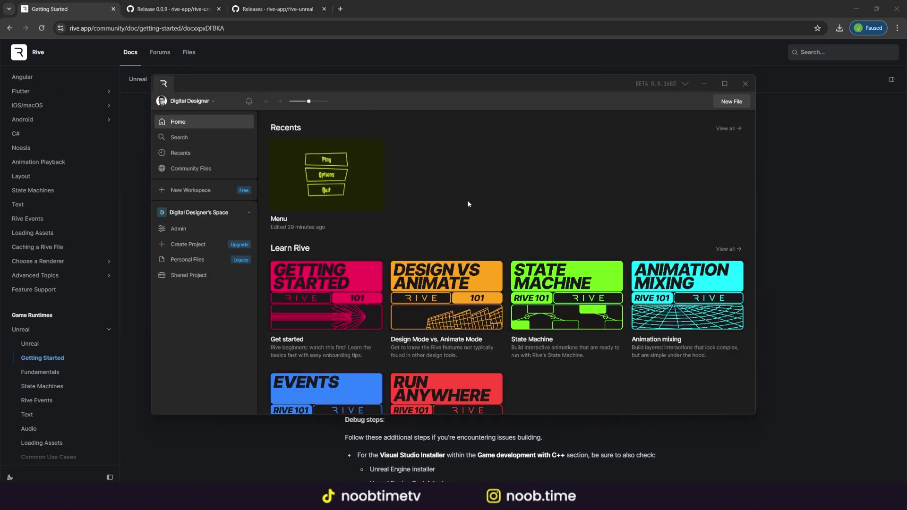
Switch to the Rive editor and open the recent file Menu.
click(356, 177)
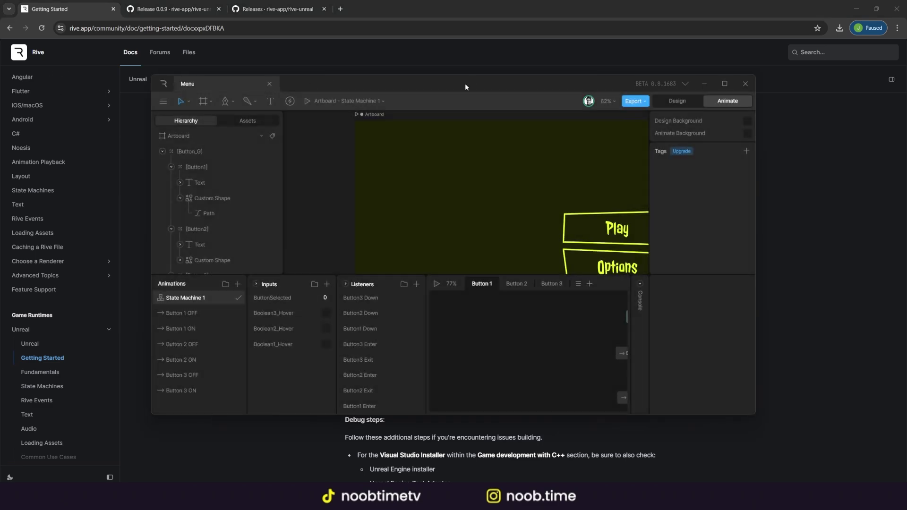
Maximize the editor, play State Machine 1 and preview the selected states of the Play, Options and Quit buttons.
click(723, 84)
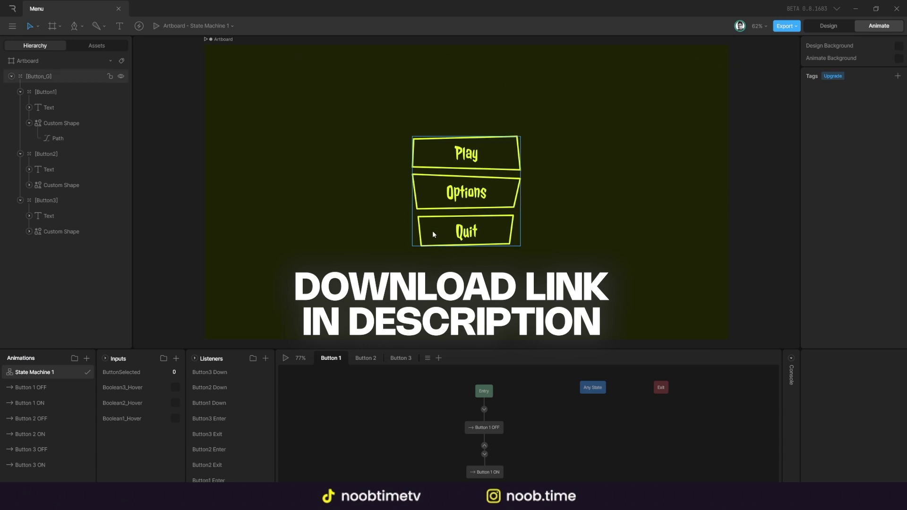
click(156, 26)
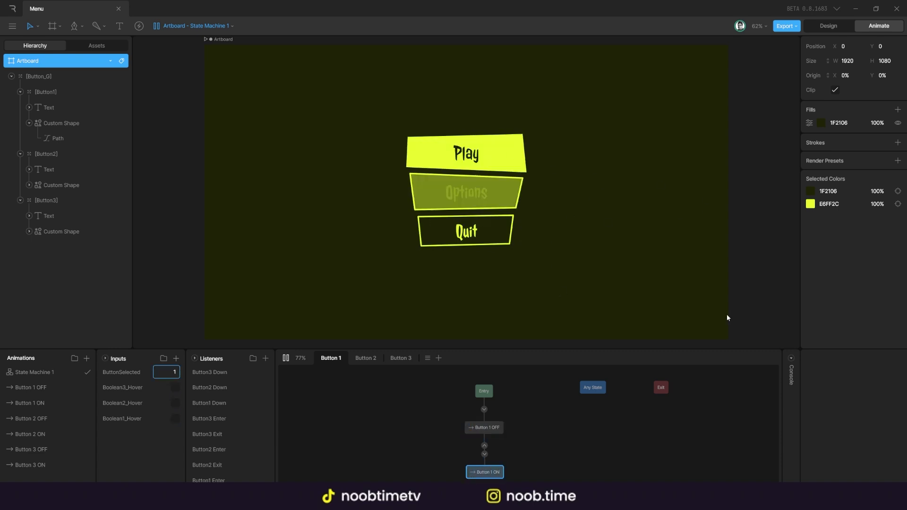
click(508, 205)
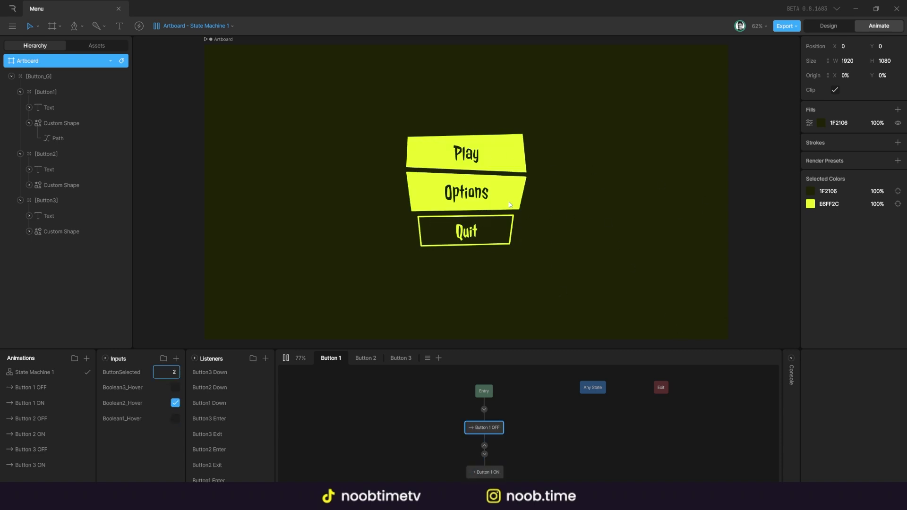
click(494, 234)
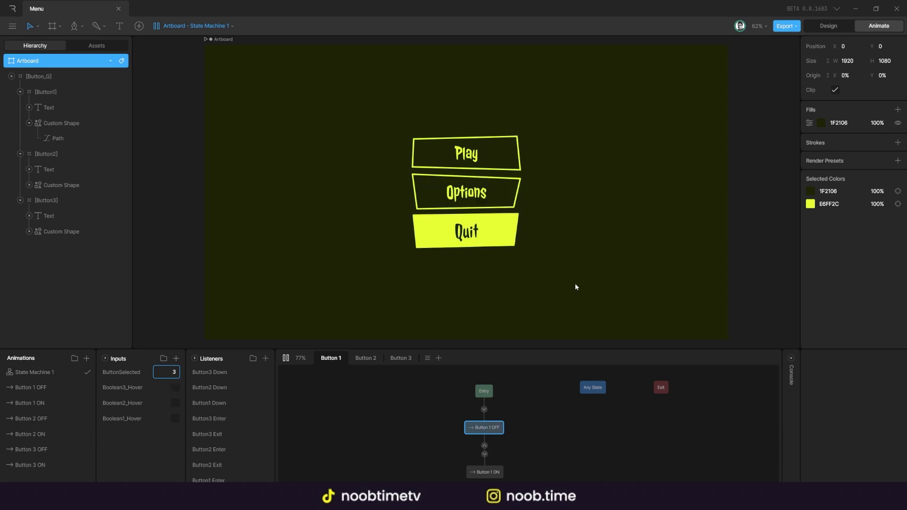
click(485, 234)
Export the Menu file for runtime as menu.riv in the Downloads folder, replacing the existing file.
click(12, 26)
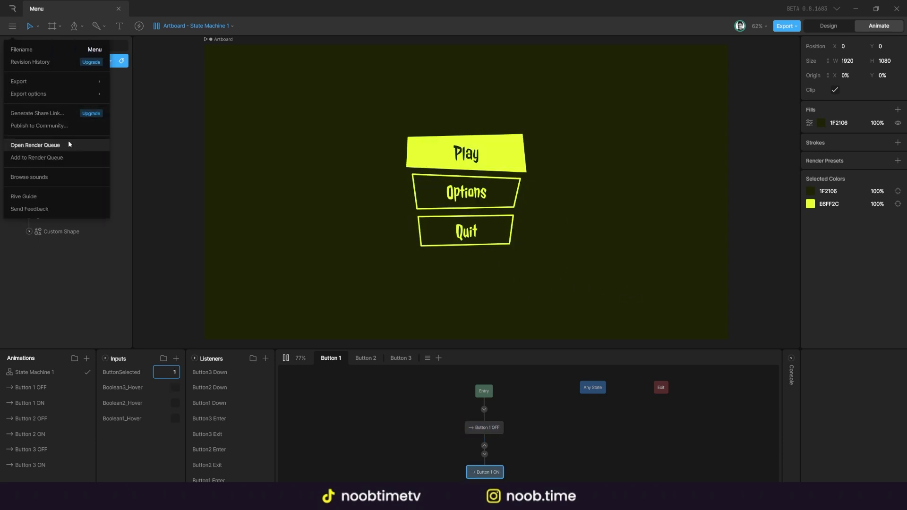
mouse_move(62, 80)
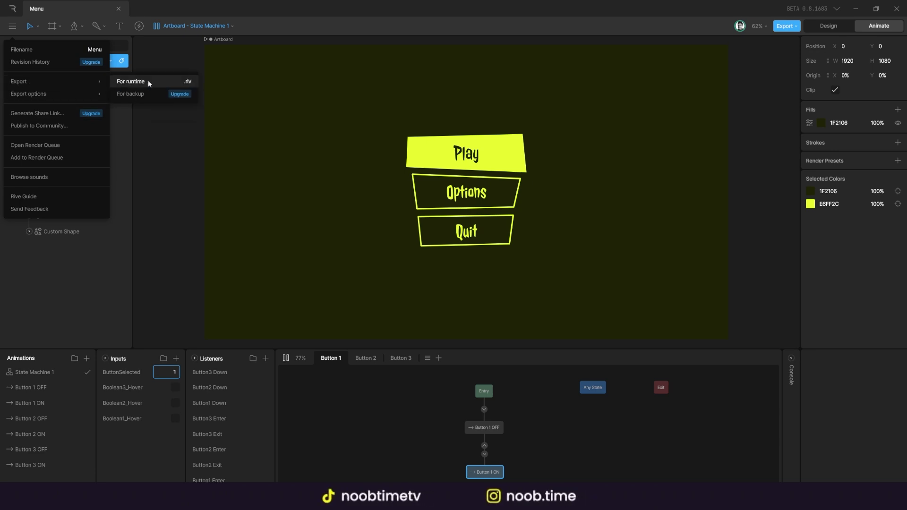
click(174, 84)
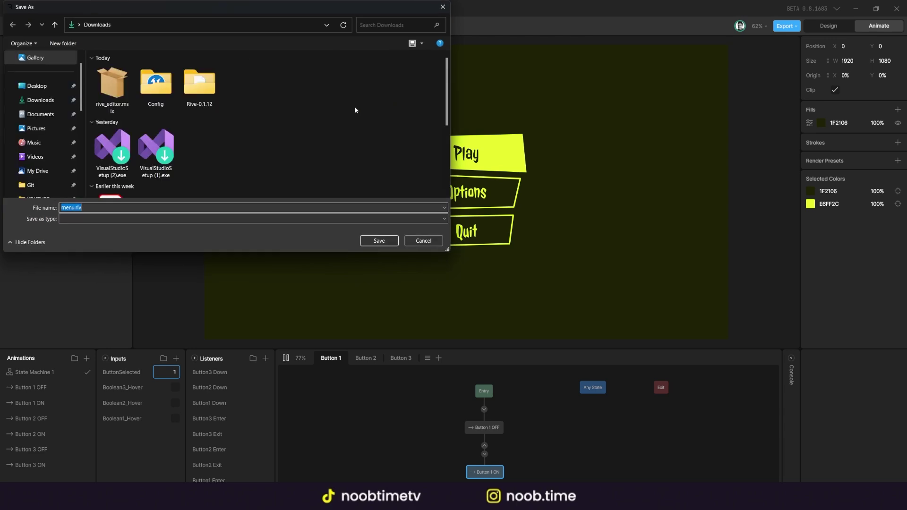
click(46, 86)
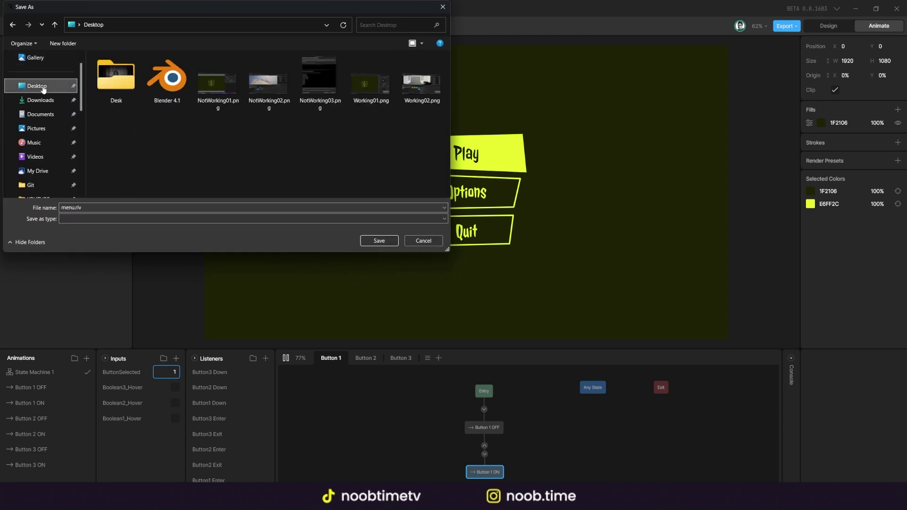
click(40, 100)
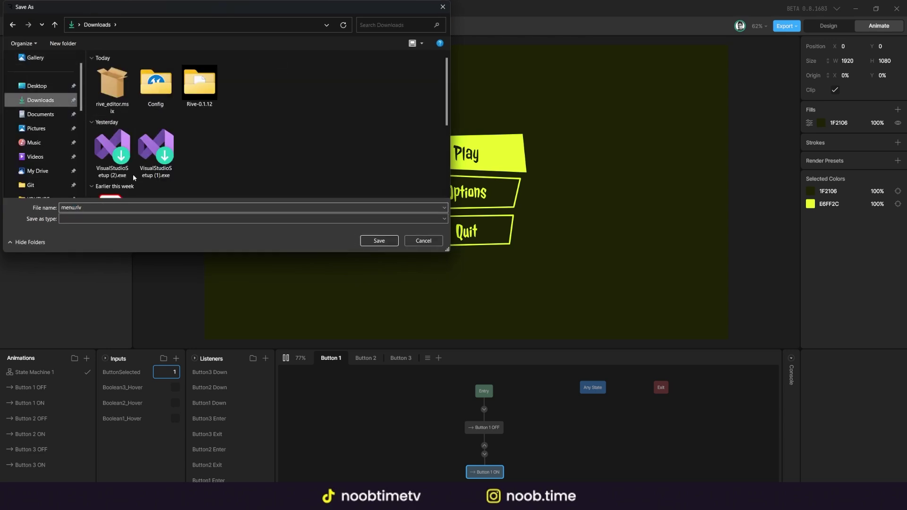
scroll(184, 171, down, 3)
scroll(236, 163, up, 3)
click(362, 241)
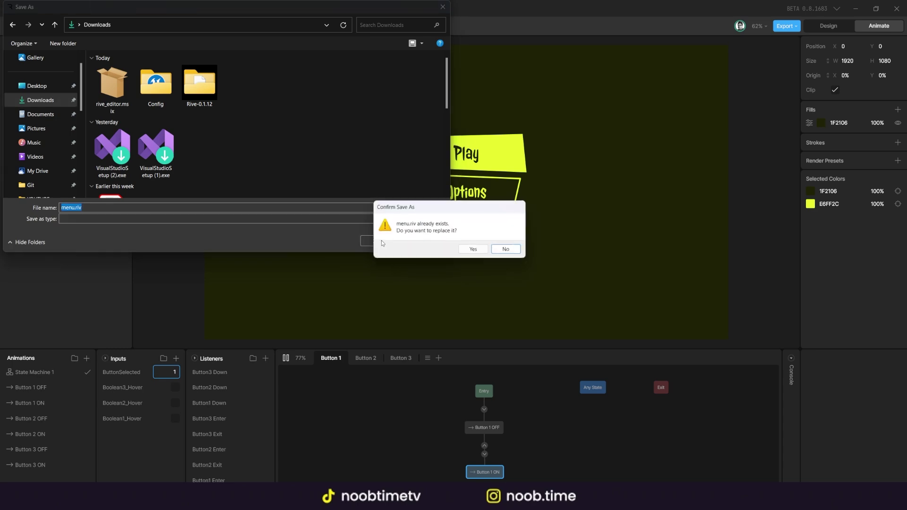
click(473, 250)
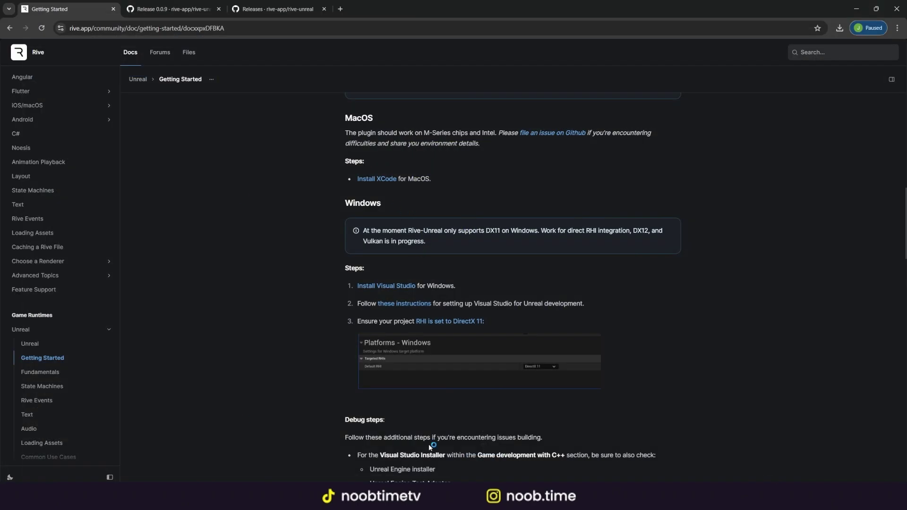
Delete the Rive project folder from C:\Git in File Explorer and close the window.
click(496, 497)
drag(576, 162, 461, 144)
click(283, 330)
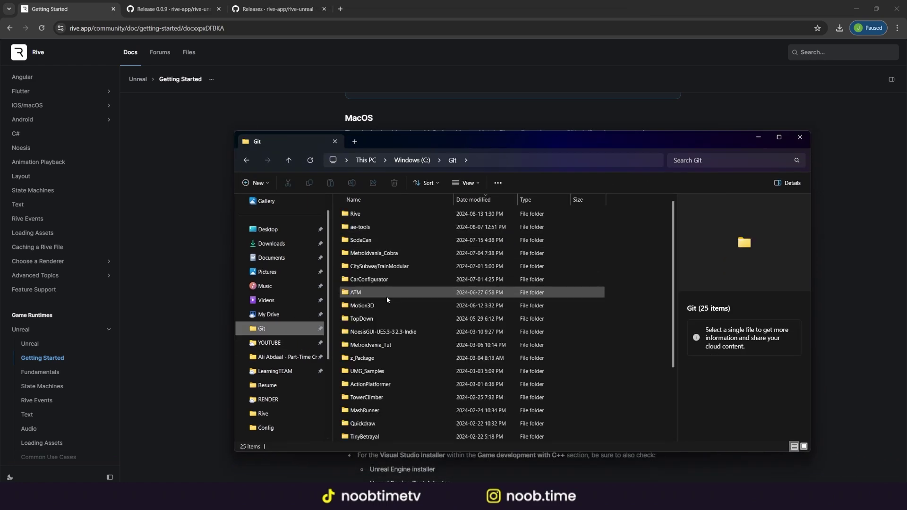
click(416, 309)
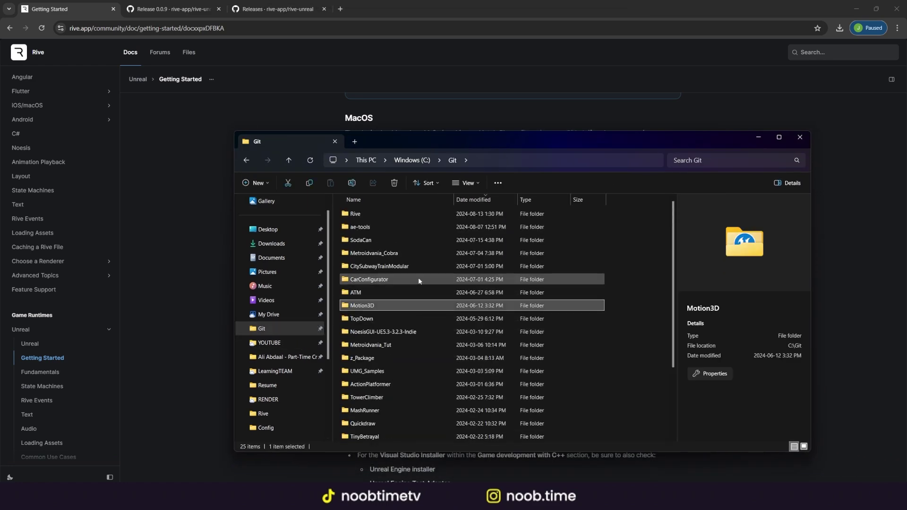
key(z)
key(r)
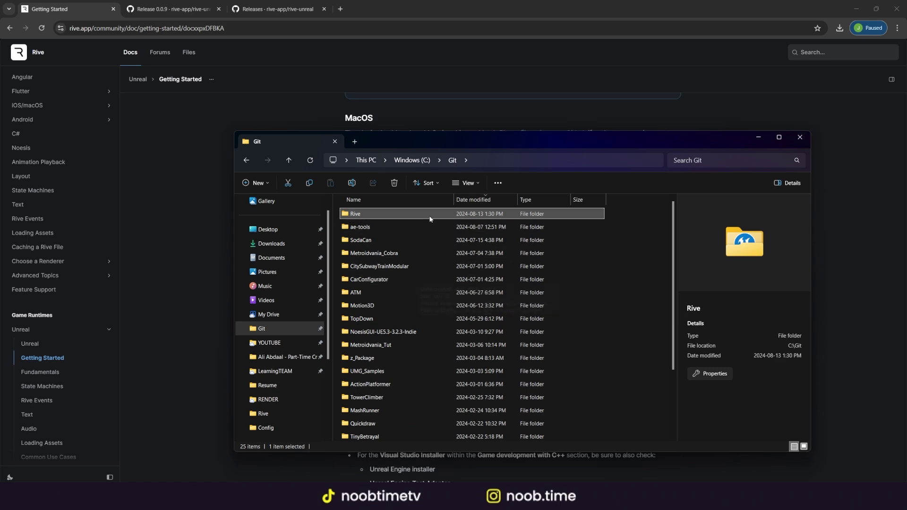
key(Delete)
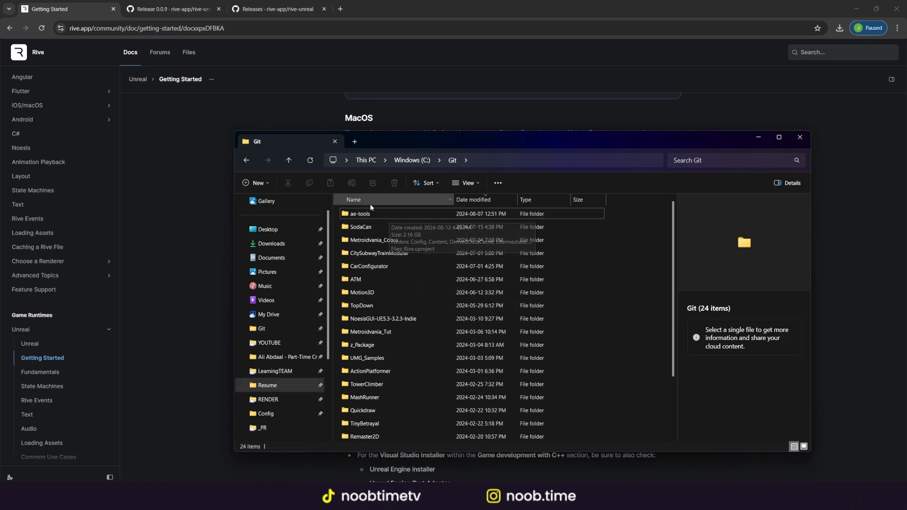
click(800, 137)
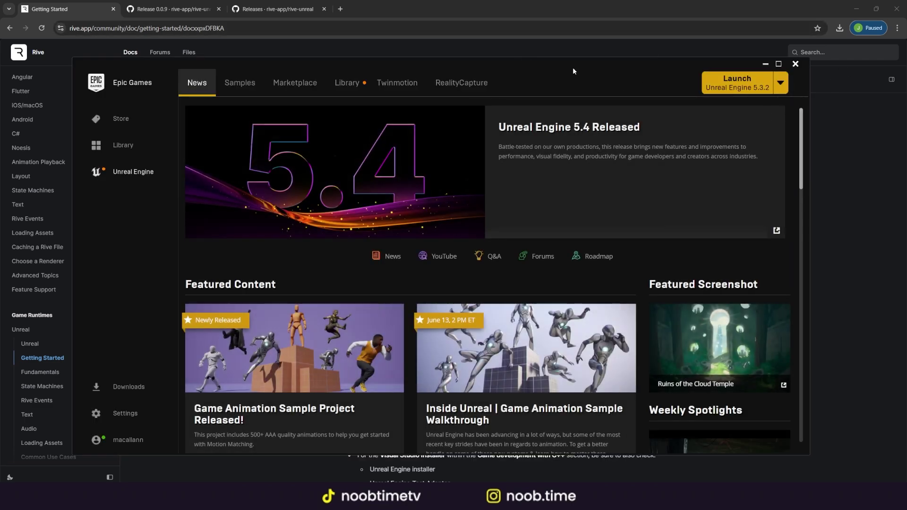
Create a Blank Games project with Blueprint named YourOwnGameName in C:\Git from the Unreal Engine project browser.
click(782, 84)
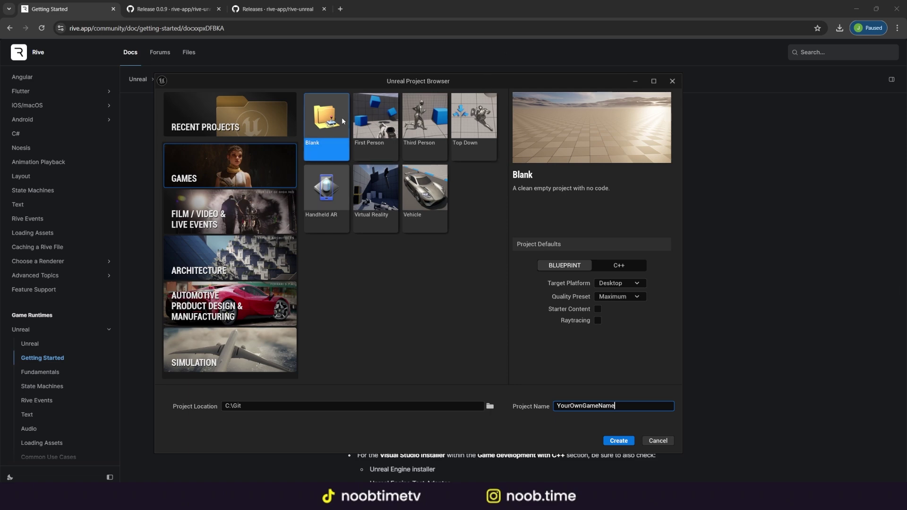
click(618, 440)
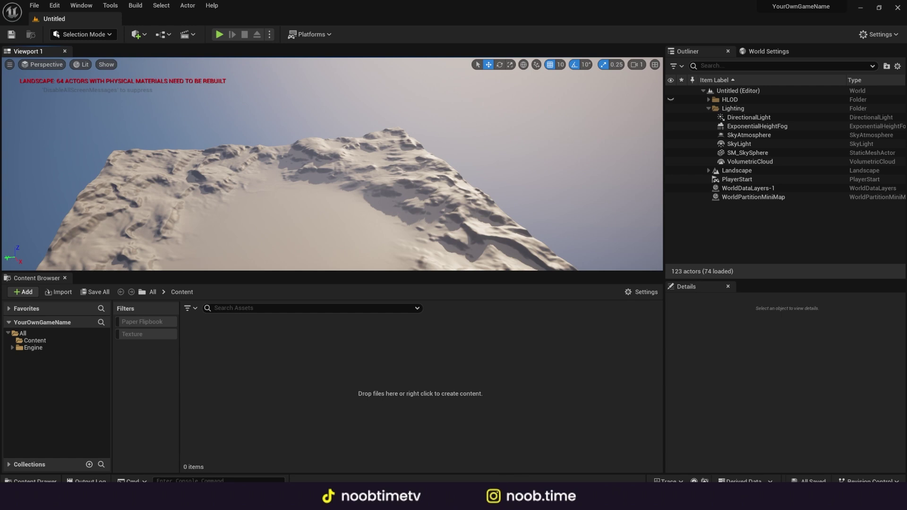
Switch to the Rive Getting Started page in Chrome and read the linked tutorial on setting the RHI to DirectX 11.
mouse_move(477, 501)
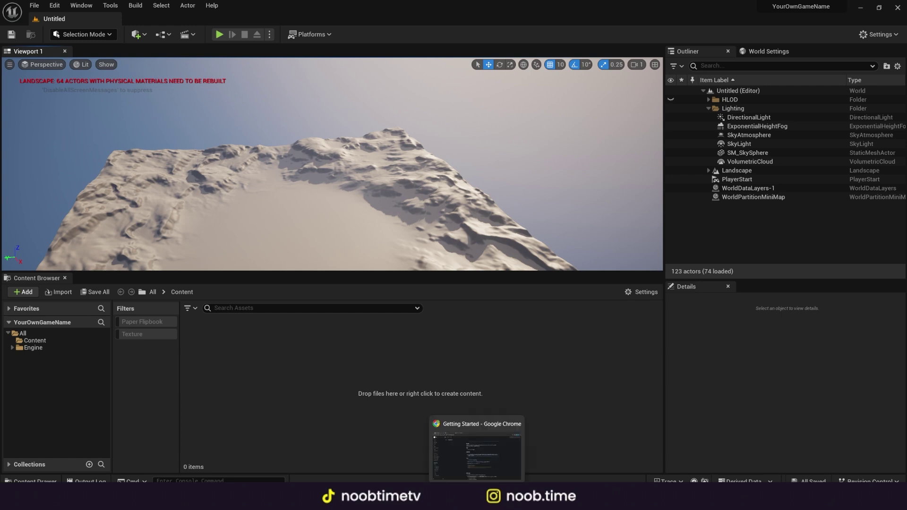
click(506, 476)
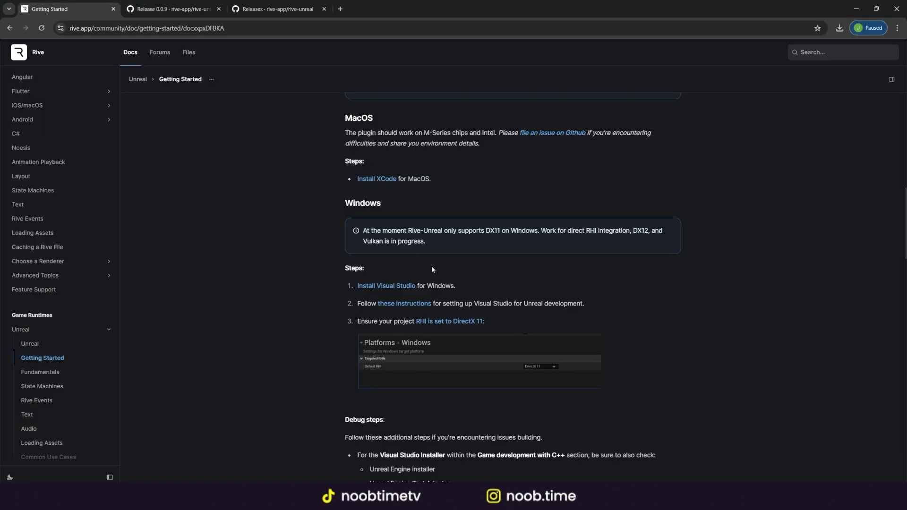
click(459, 323)
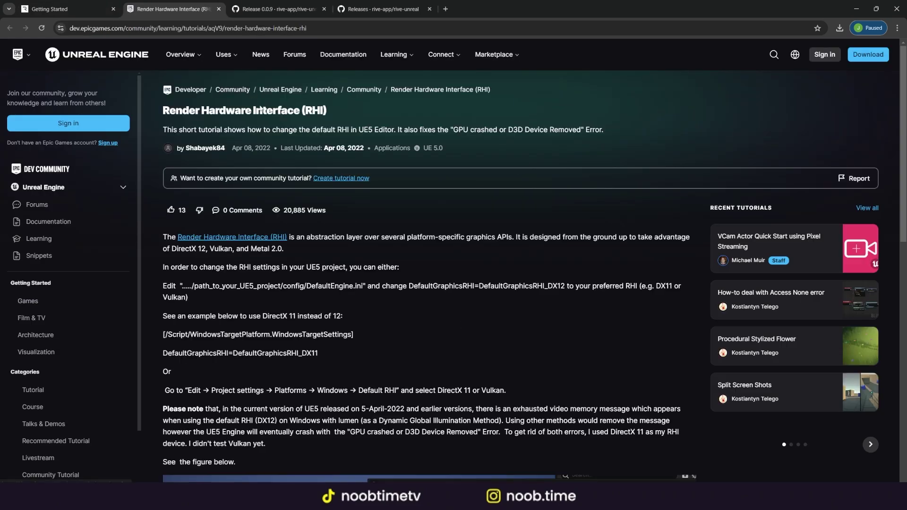
scroll(350, 207, down, 5)
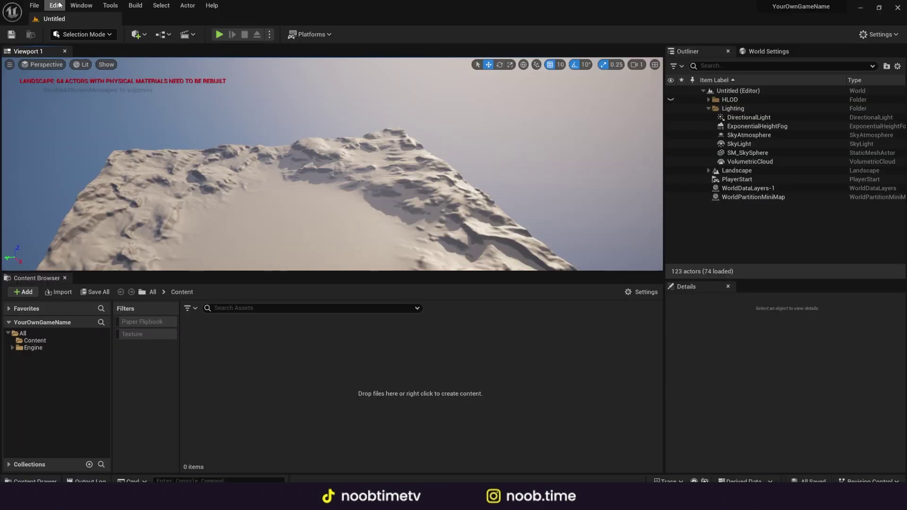
Set the project's Default RHI for the Windows platform to DirectX 11 and restart the Unreal editor.
click(56, 6)
click(111, 140)
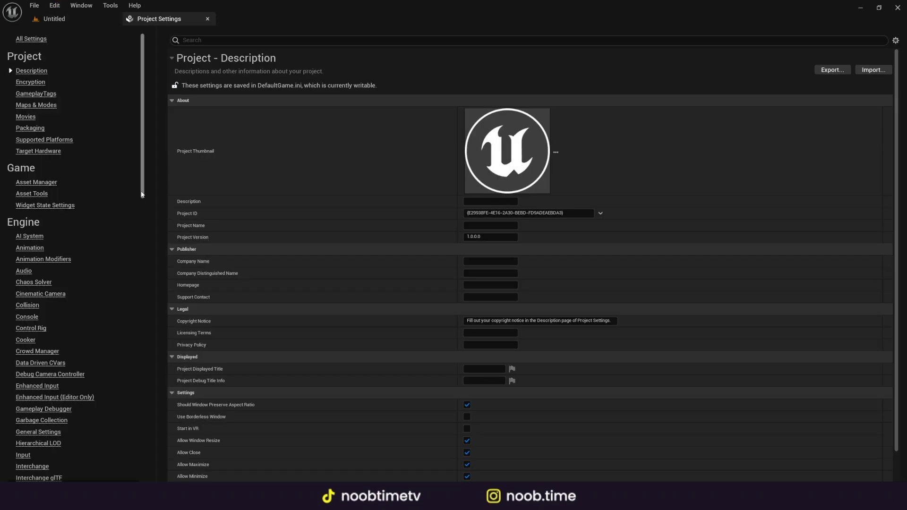
scroll(143, 274, down, 15)
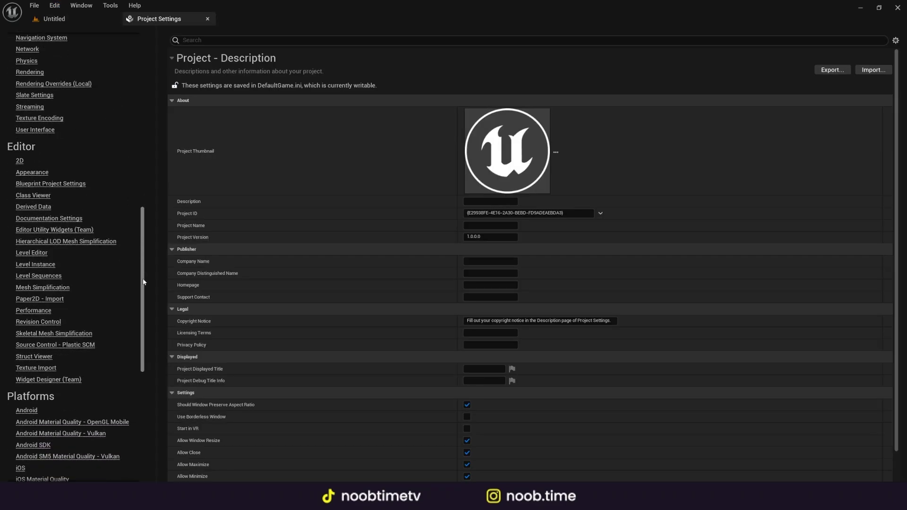
scroll(136, 388, up, 10)
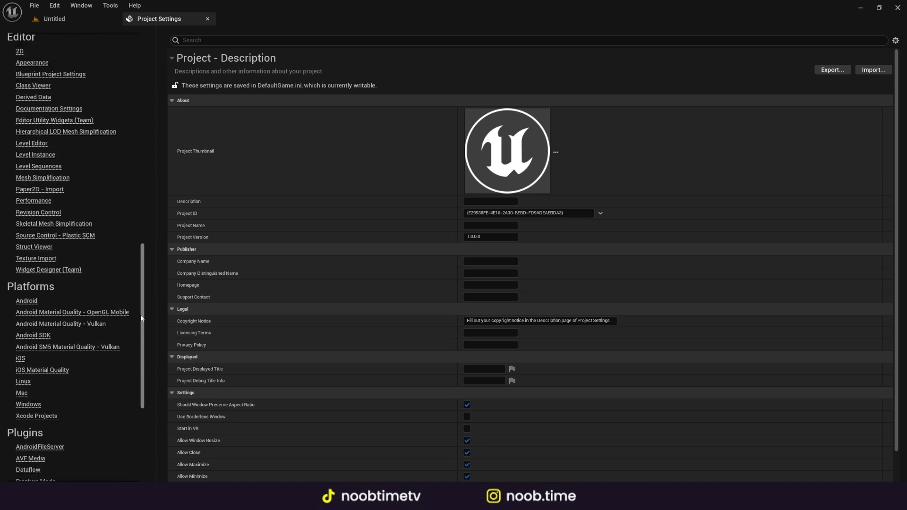
click(28, 405)
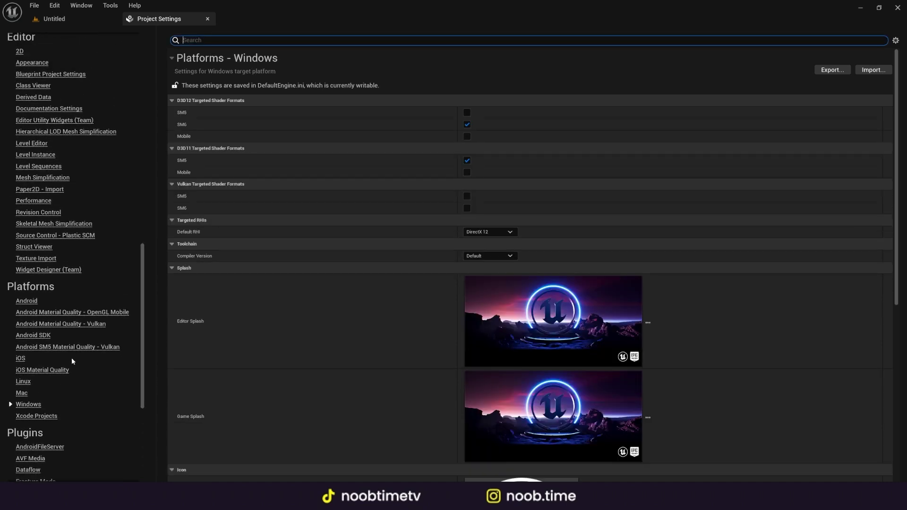
click(215, 231)
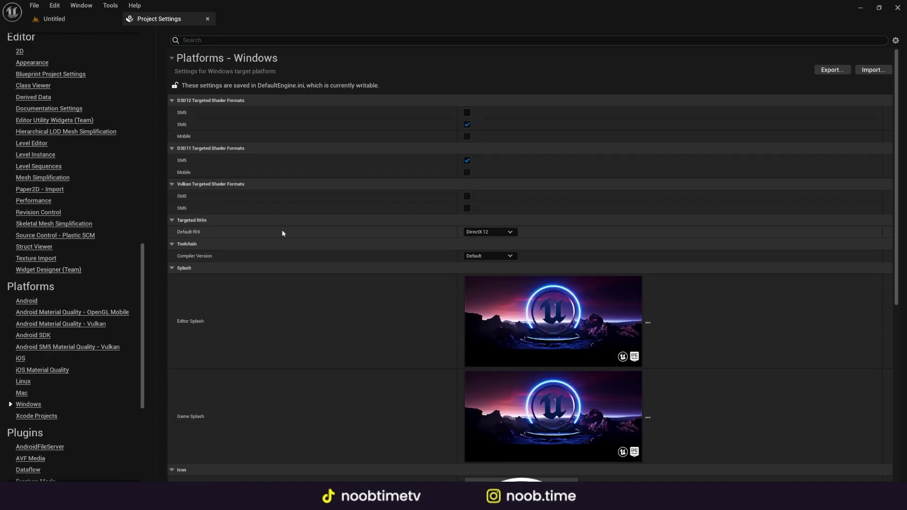
click(501, 232)
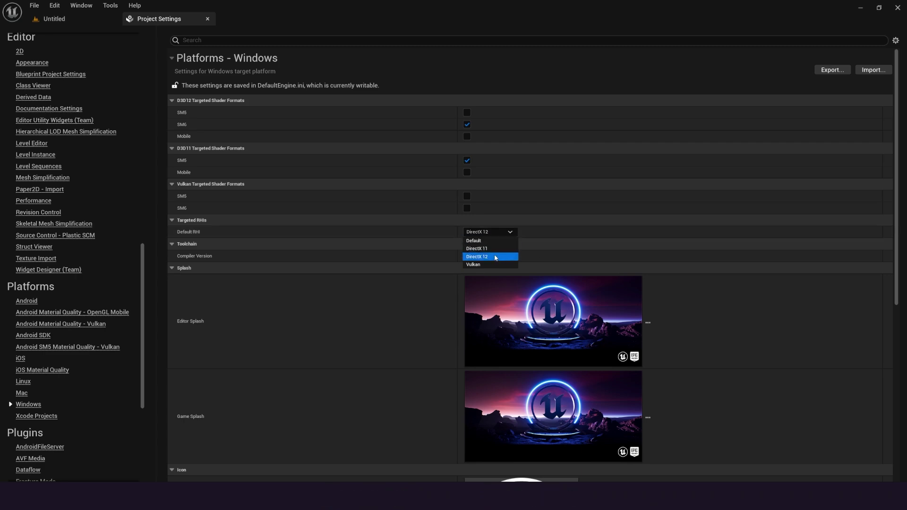
click(492, 250)
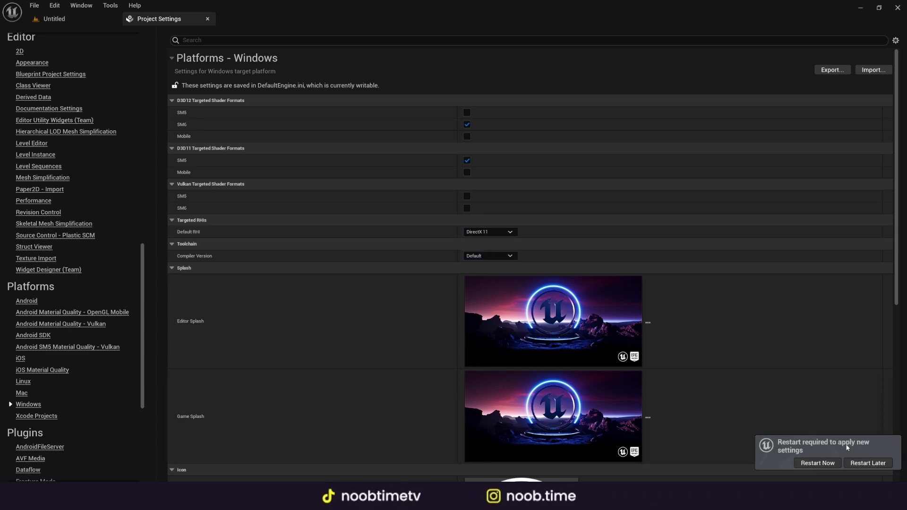
click(815, 464)
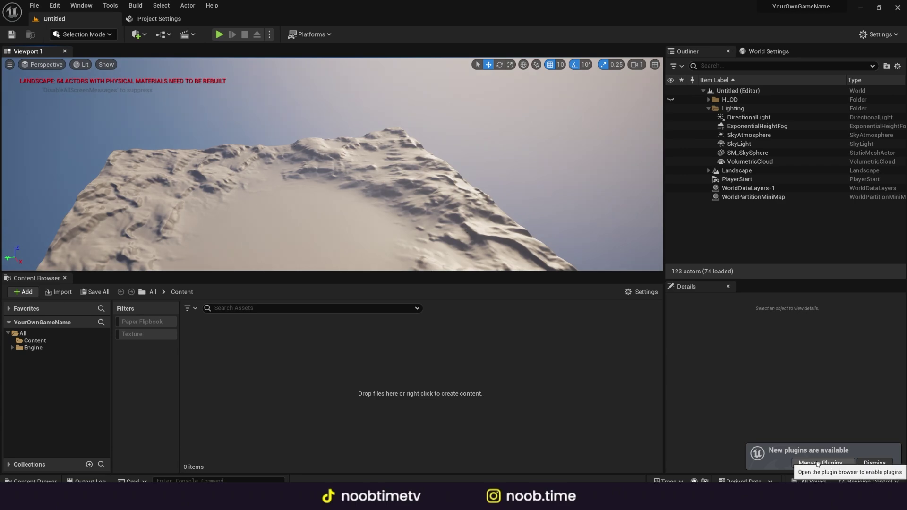
Open the plugin browser from the new plugins notification and search for rive.
click(819, 464)
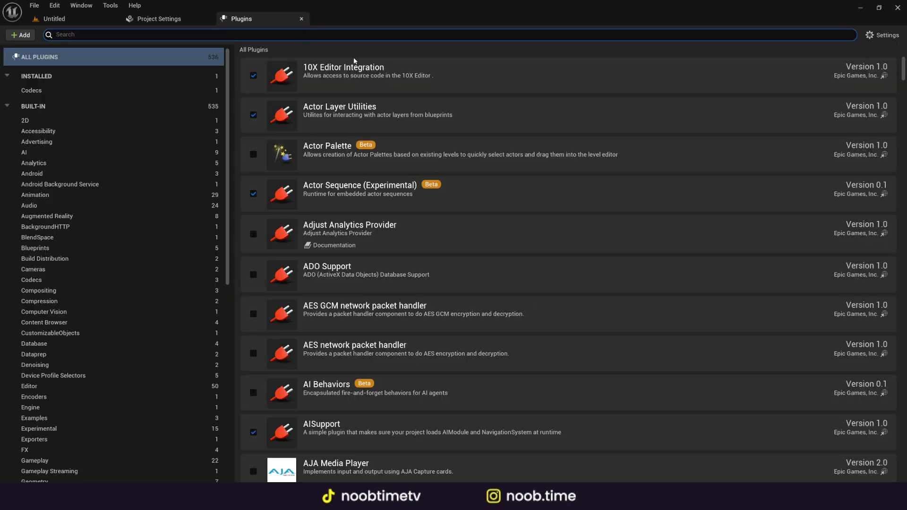
text(rive)
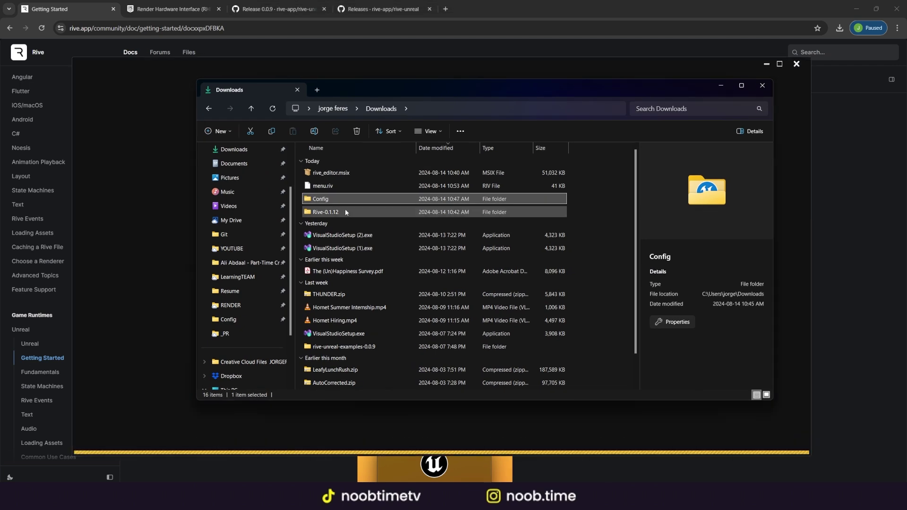
Select the Rive-0.1.12 folder in Downloads and review the Windows and example project instructions on the Rive Getting Started page.
click(326, 213)
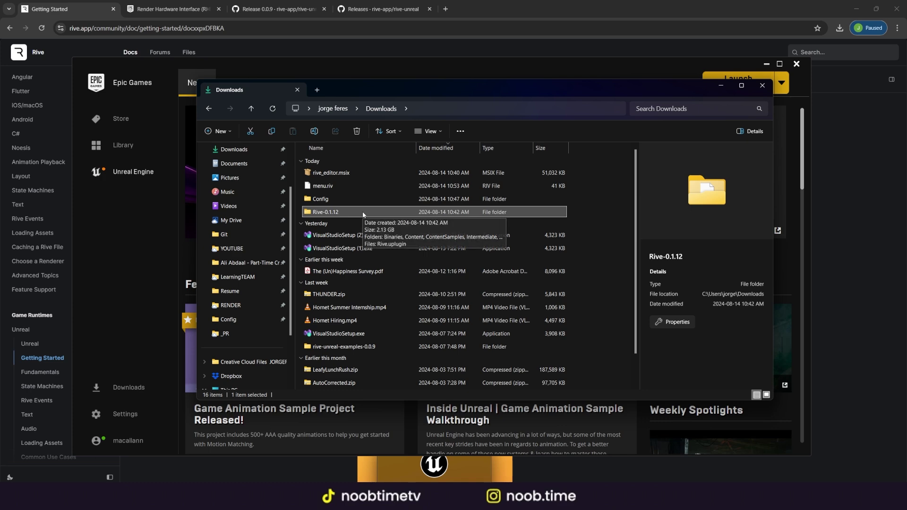
click(481, 11)
scroll(425, 237, up, 5)
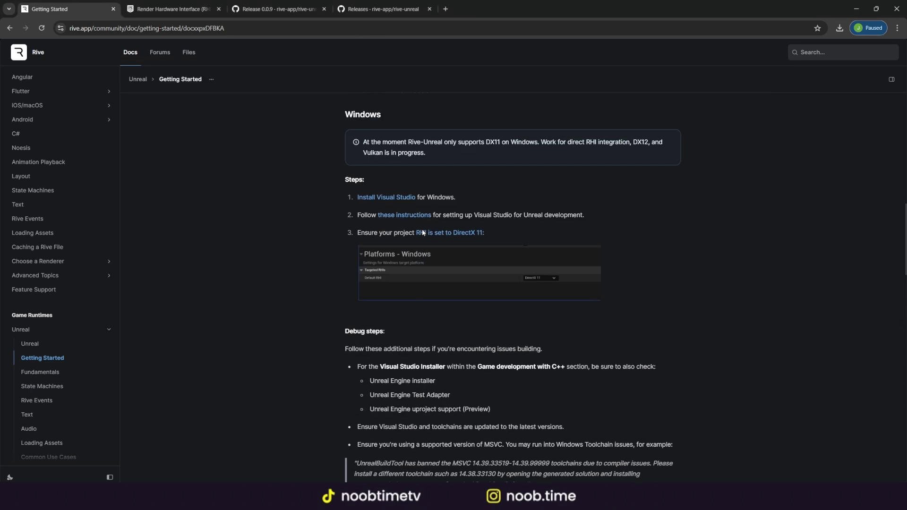
scroll(449, 175, up, 2)
scroll(458, 185, down, 6)
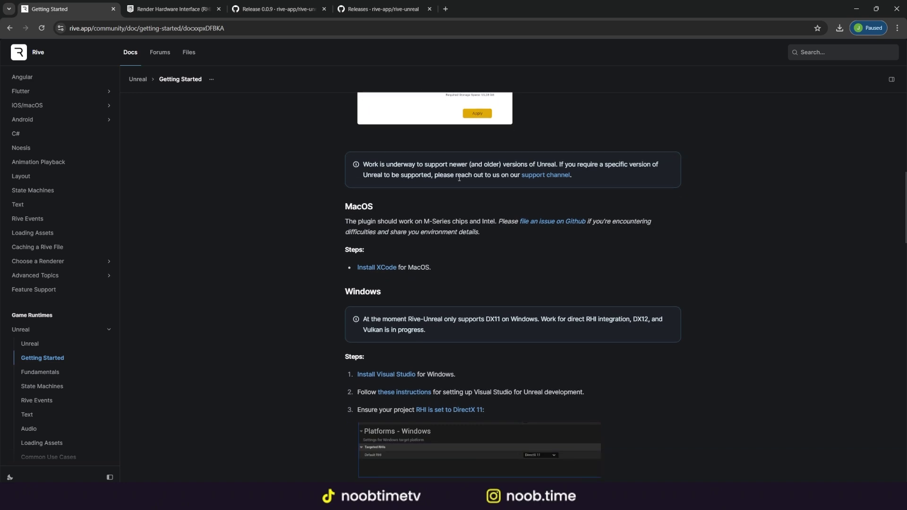
scroll(467, 190, down, 4)
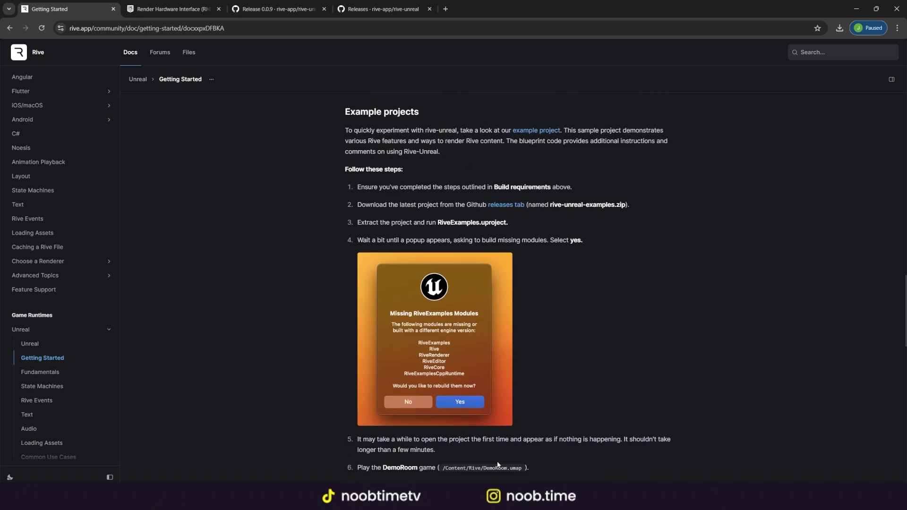
Open the YourOwnGameName project folder in C:\Git in a second File Explorer window.
key(alt+Tab)
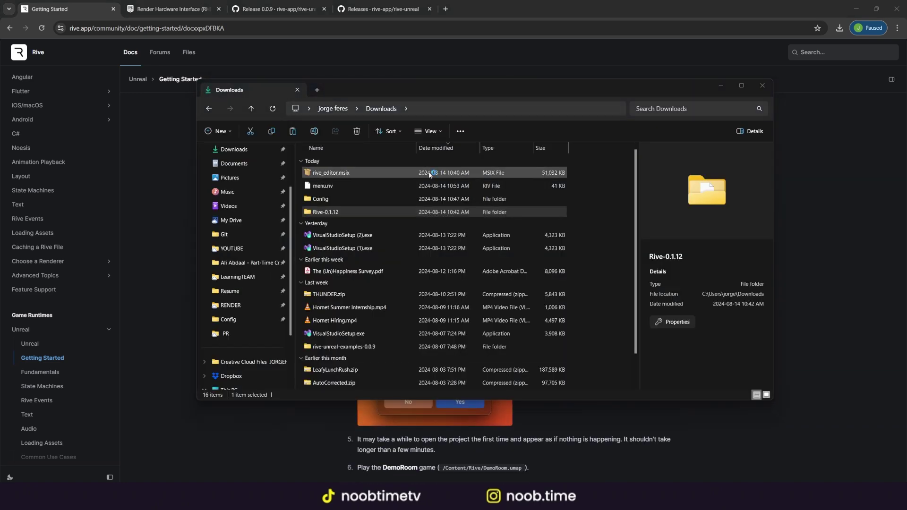
key(ctrl+n)
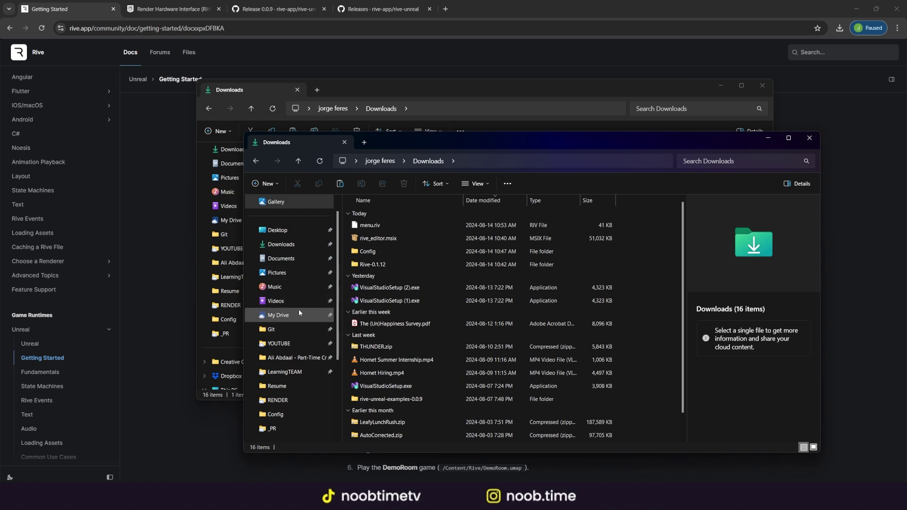
click(299, 326)
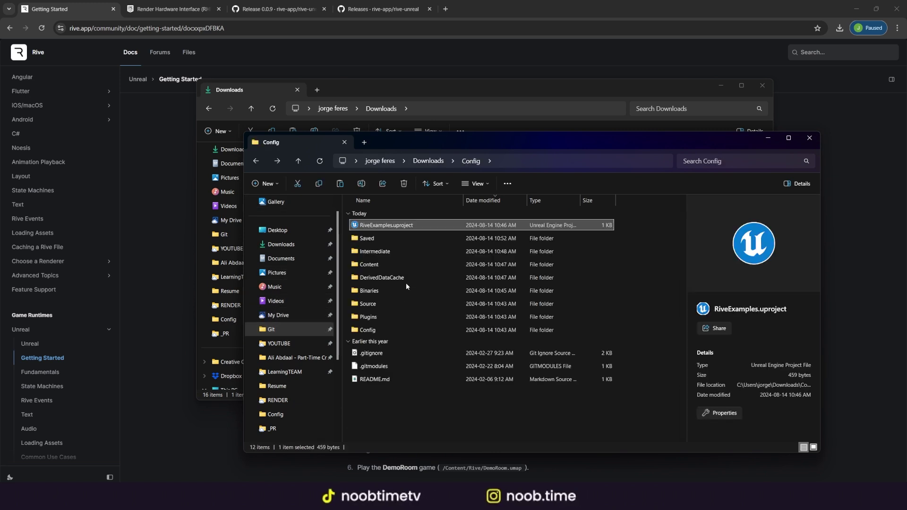
click(403, 160)
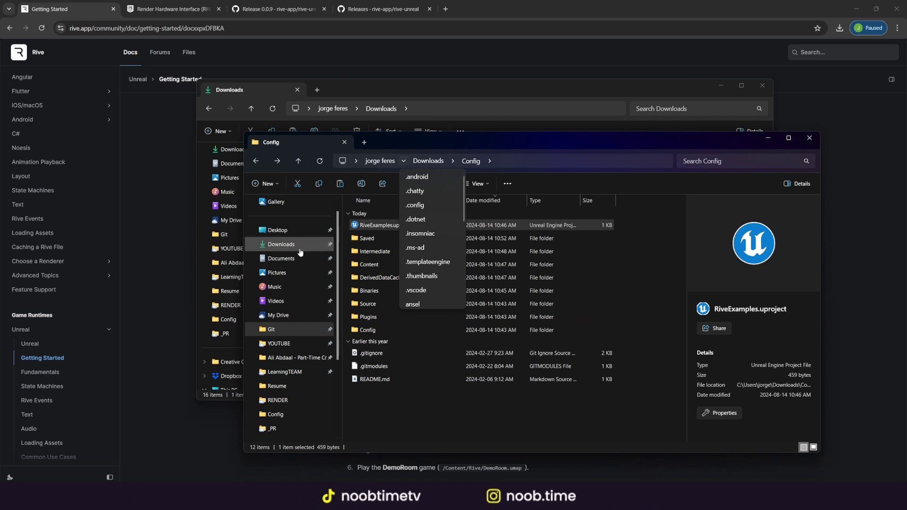
click(293, 326)
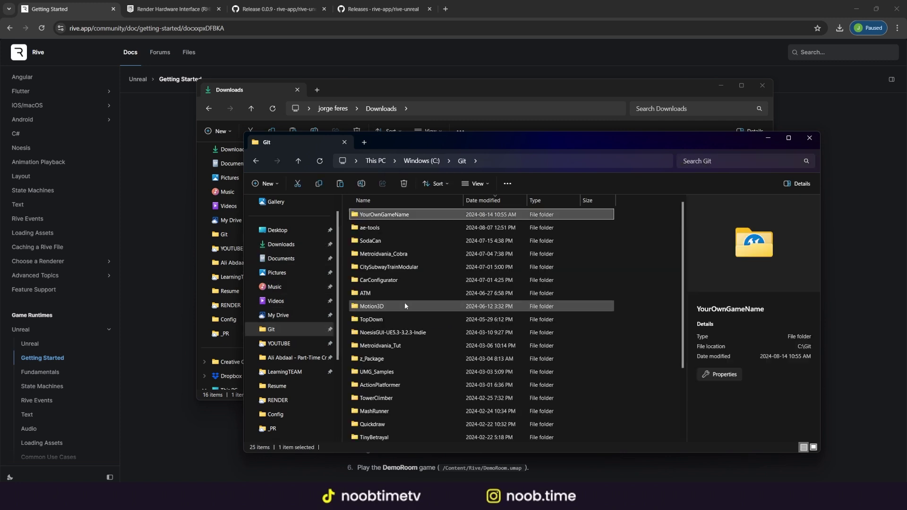
double_click(412, 214)
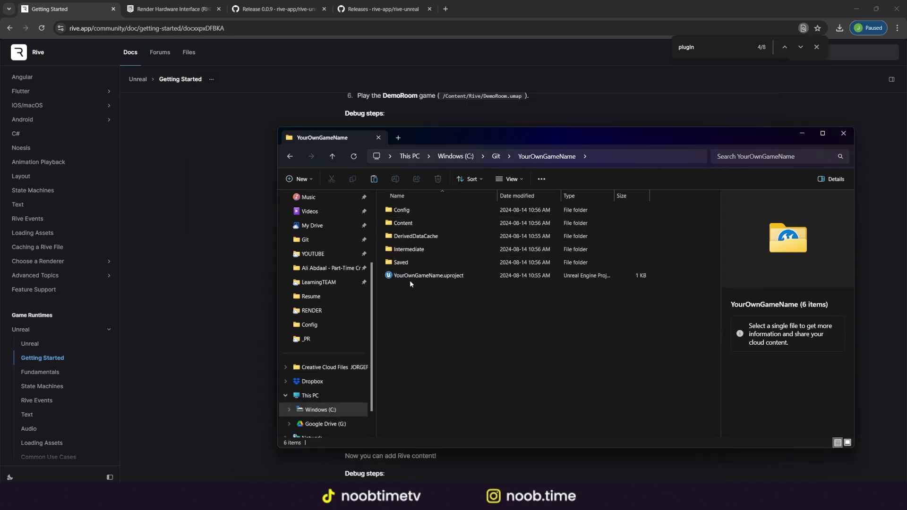
Create a folder named Plugins in the YourOwnGameName project folder and open it.
right_click(418, 306)
click(397, 308)
key(ctrl+shift+n)
text(Plugins)
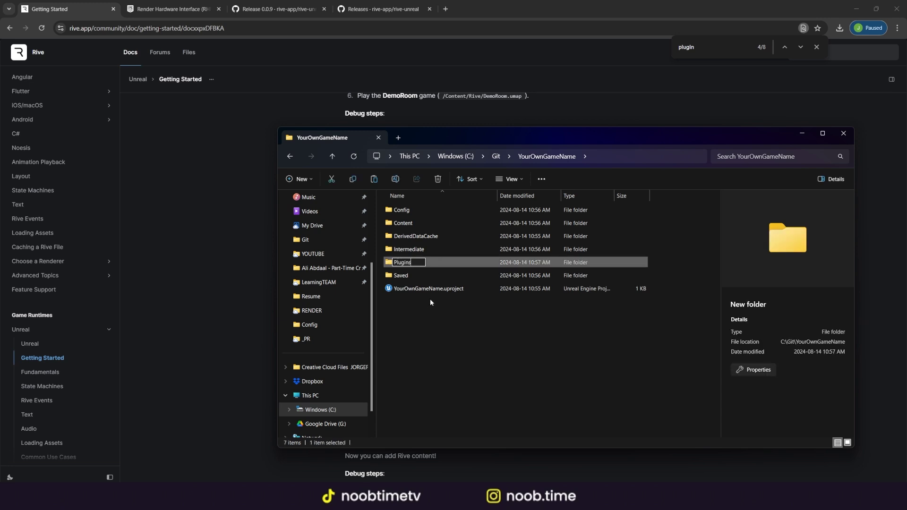
key(Return)
double_click(420, 263)
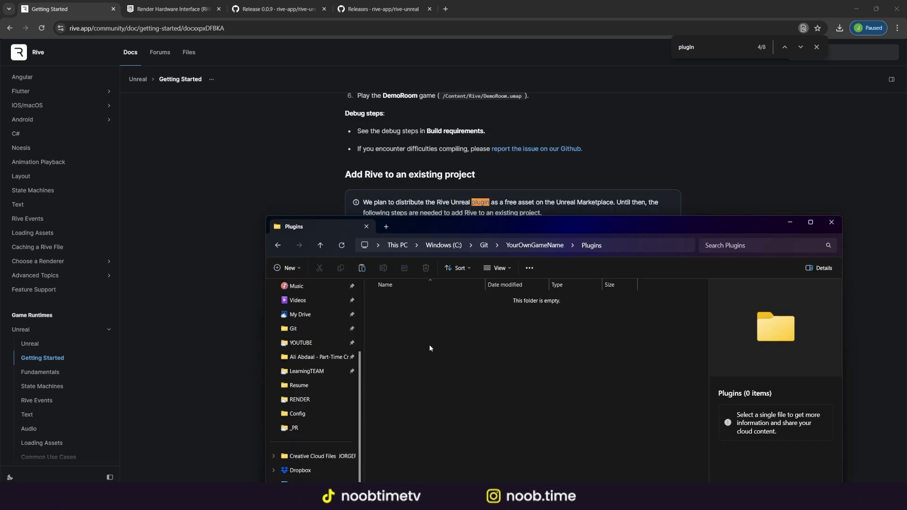
Create a folder named Rive inside the Plugins folder and open it.
key(ctrl+shift+n)
text(Rive)
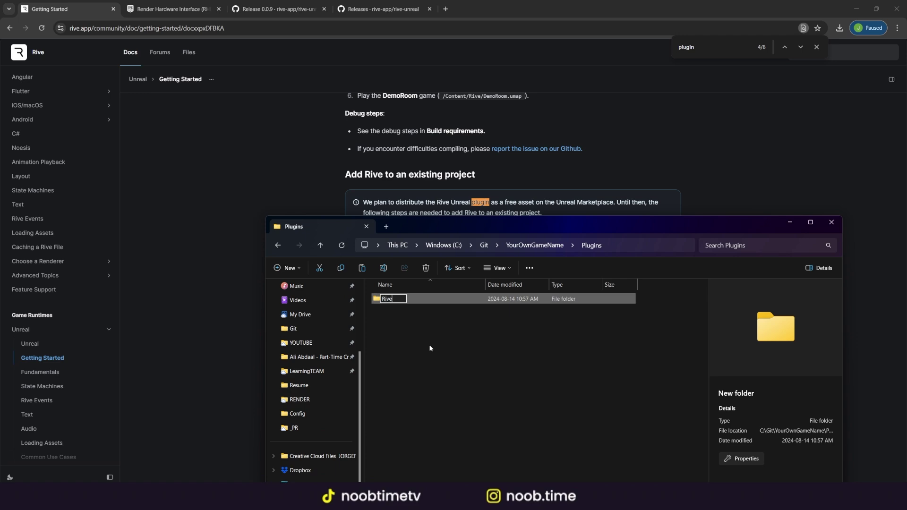
key(Return)
double_click(418, 297)
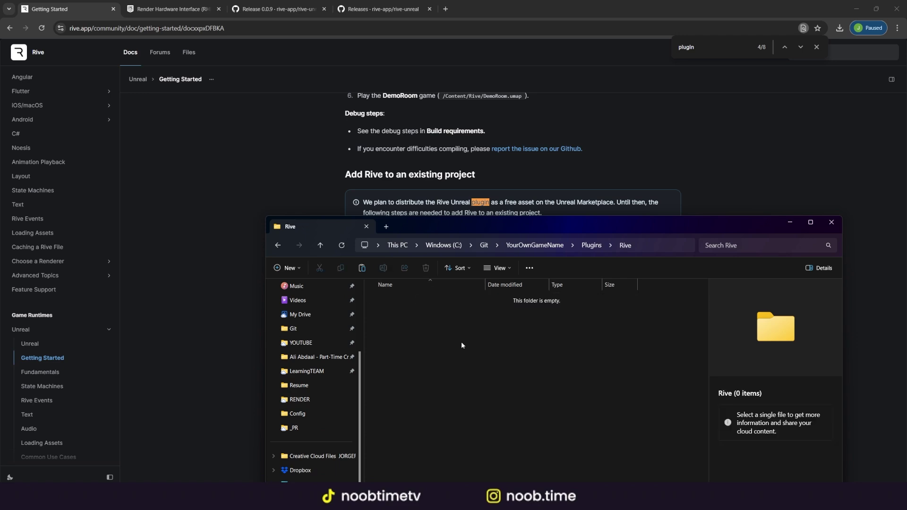
Copy the Rive-0.1.12 folder from Downloads into the project's empty Plugins\Rive folder.
drag(486, 220, 575, 75)
mouse_move(449, 500)
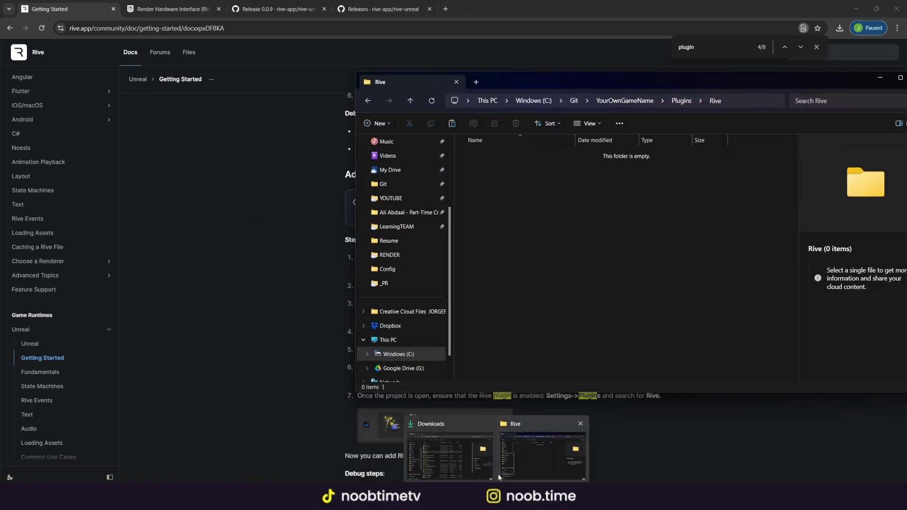
click(466, 417)
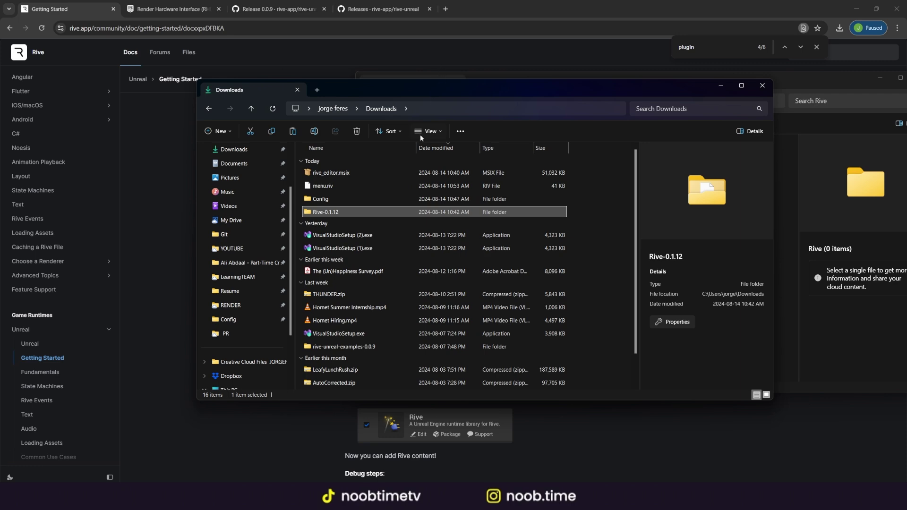
drag(469, 95, 368, 184)
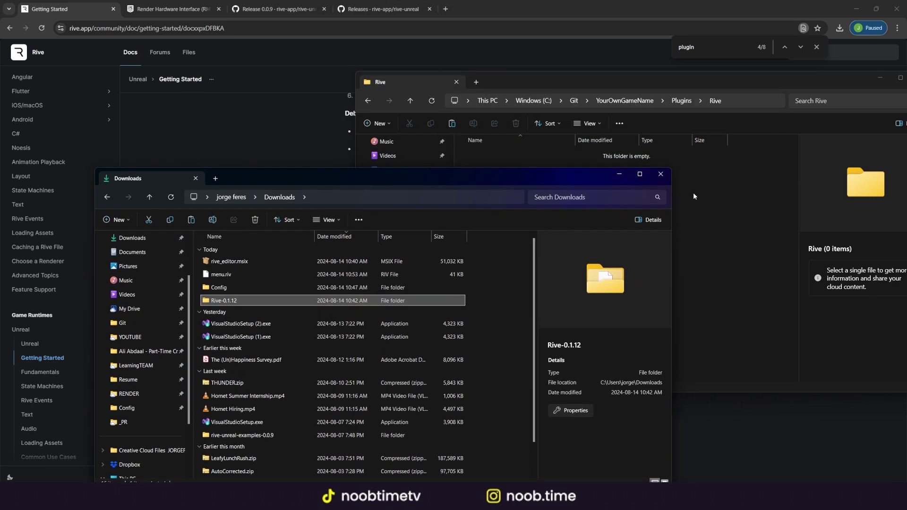
click(694, 196)
click(314, 178)
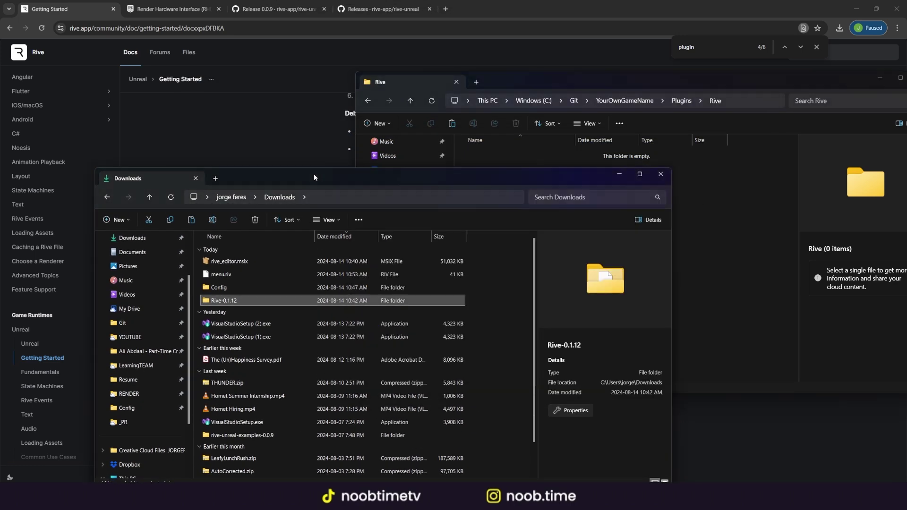
click(660, 175)
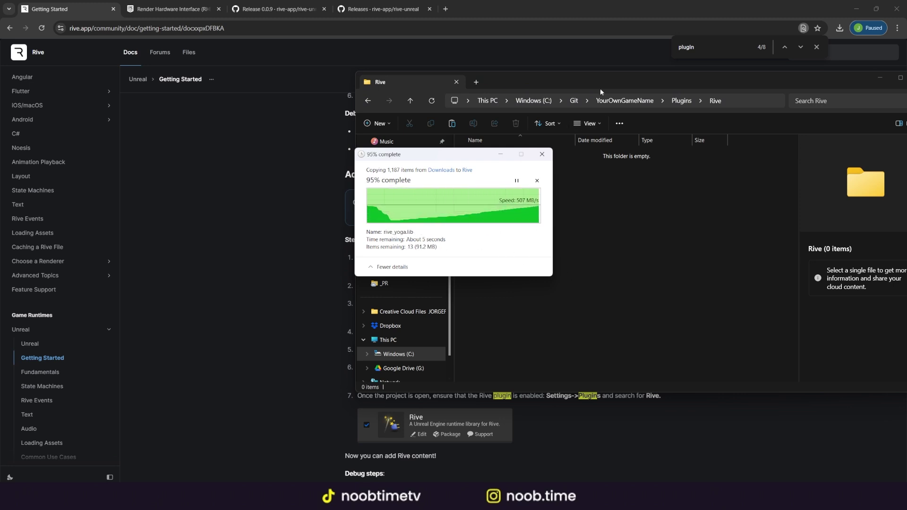
drag(600, 89, 426, 122)
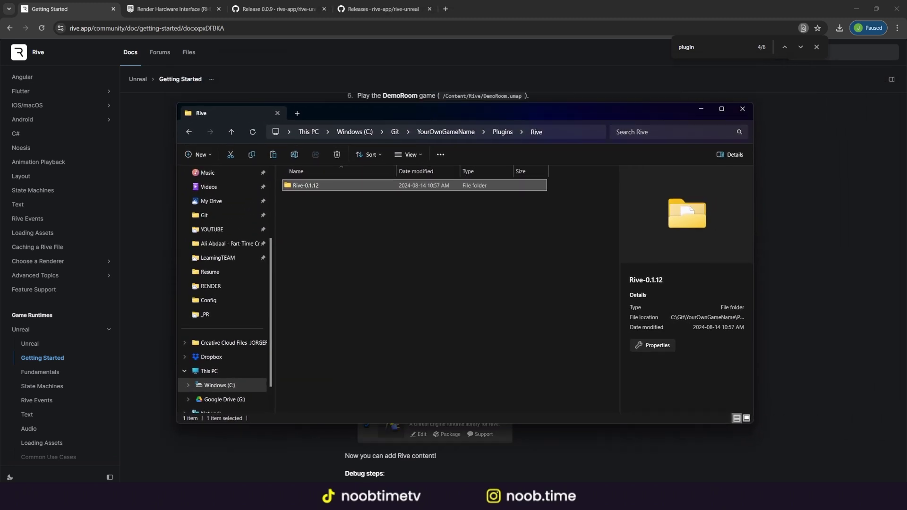
Open YourOwnGameName.uproject from the project folder in Unreal Editor and update the out-of-date project file.
key(alt+Up)
key(alt+Up)
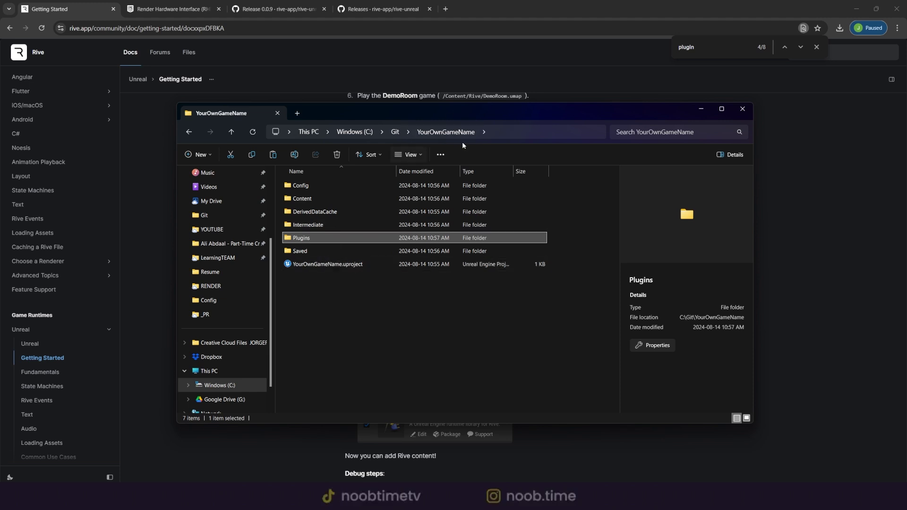
click(334, 264)
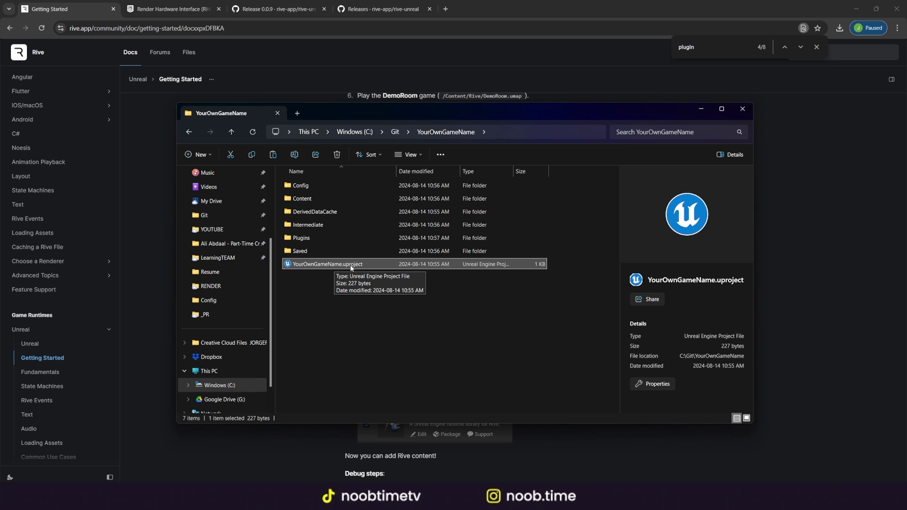
double_click(322, 264)
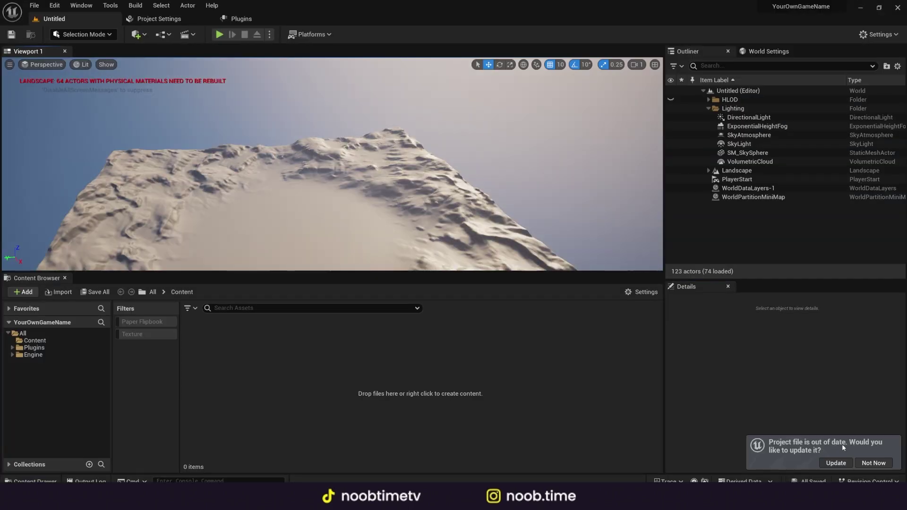
click(835, 463)
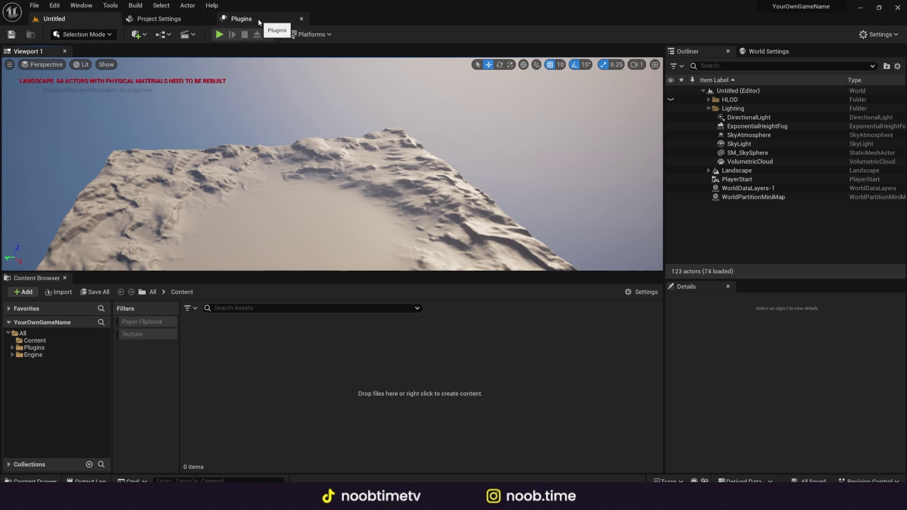
Search the plugin browser for rive to check the Rive plugin, and return to the level editor.
click(55, 5)
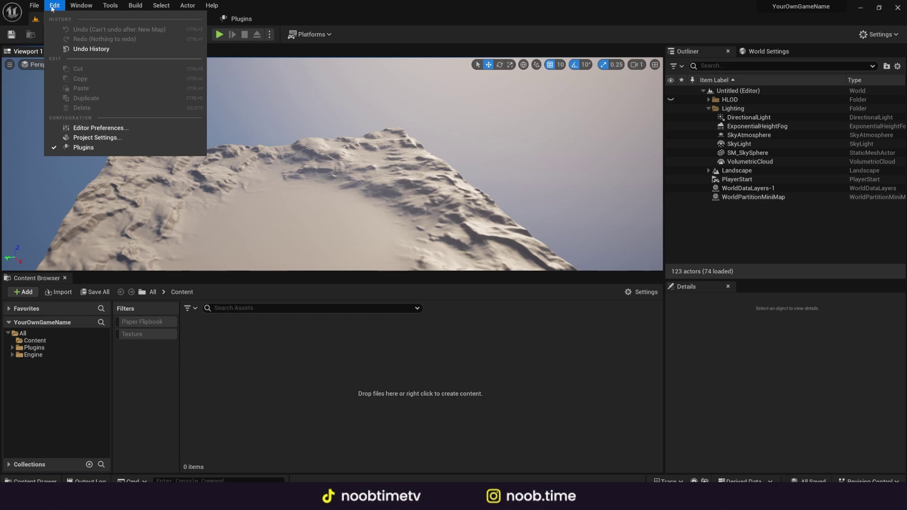
click(289, 18)
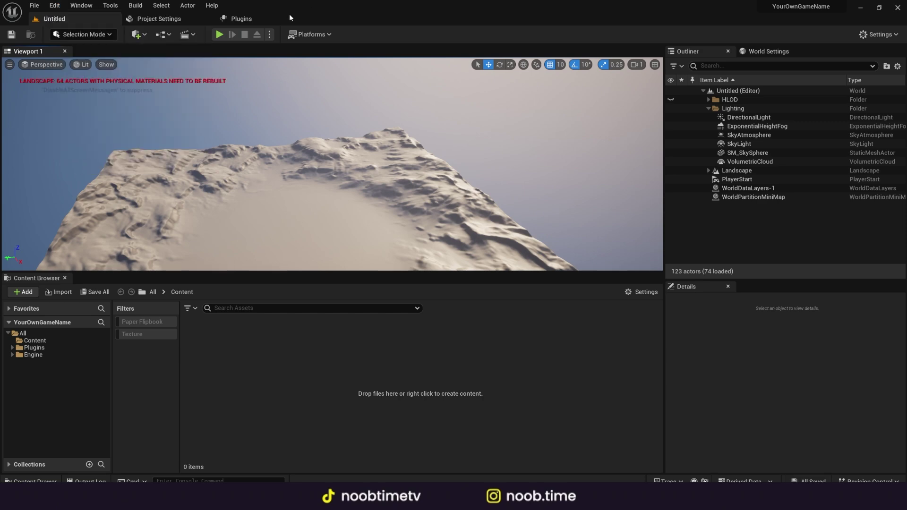
click(235, 21)
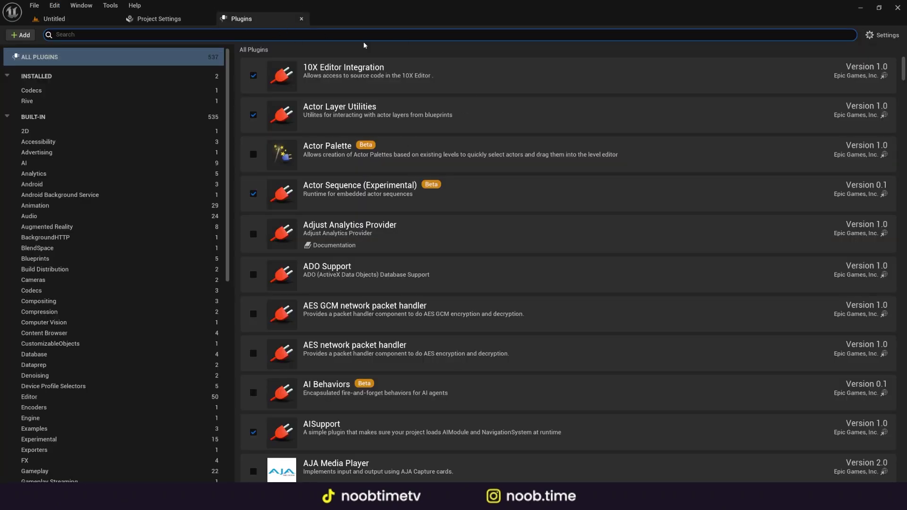
text(rive)
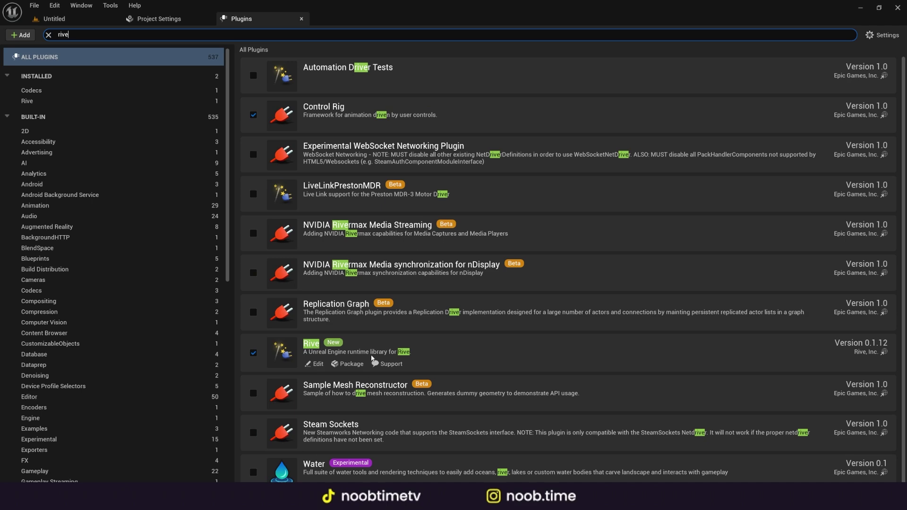
click(72, 19)
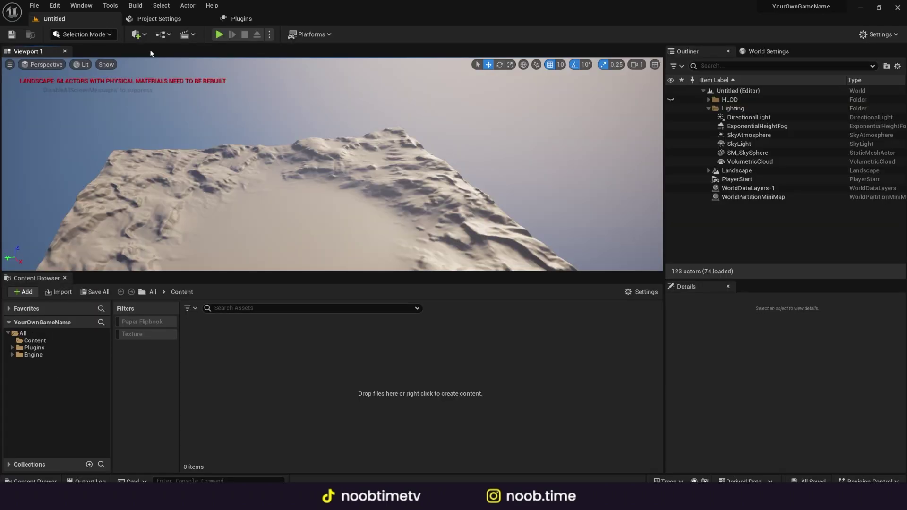
Import menu.riv from the Downloads folder into the project's Content folder in Unreal Editor.
click(487, 434)
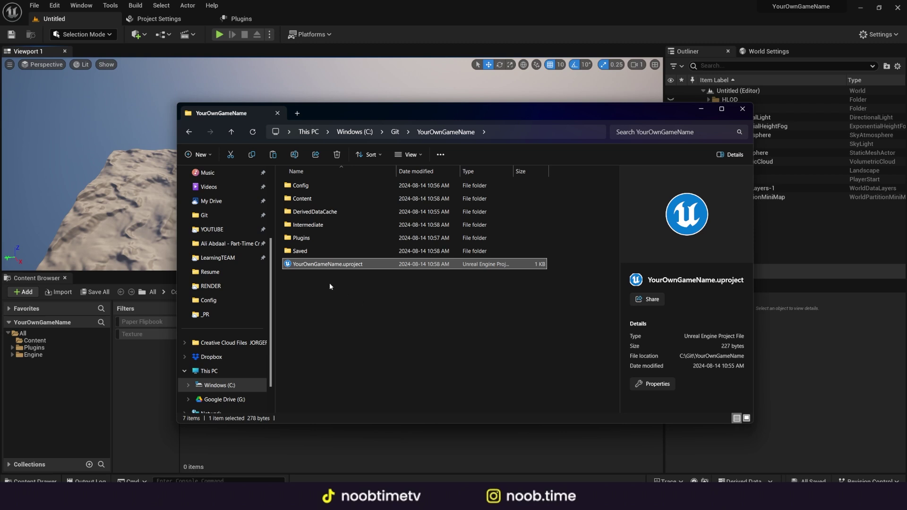
scroll(228, 226, up, 1)
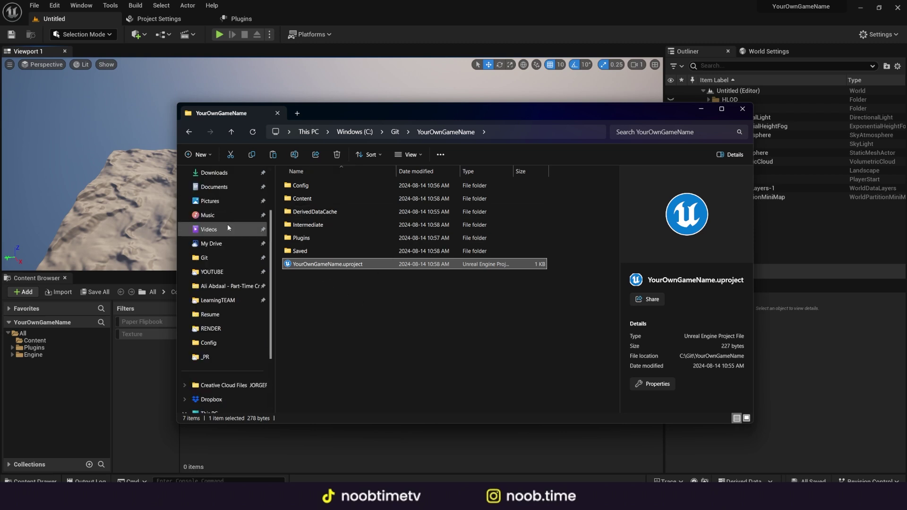
scroll(228, 224, up, 1)
click(222, 232)
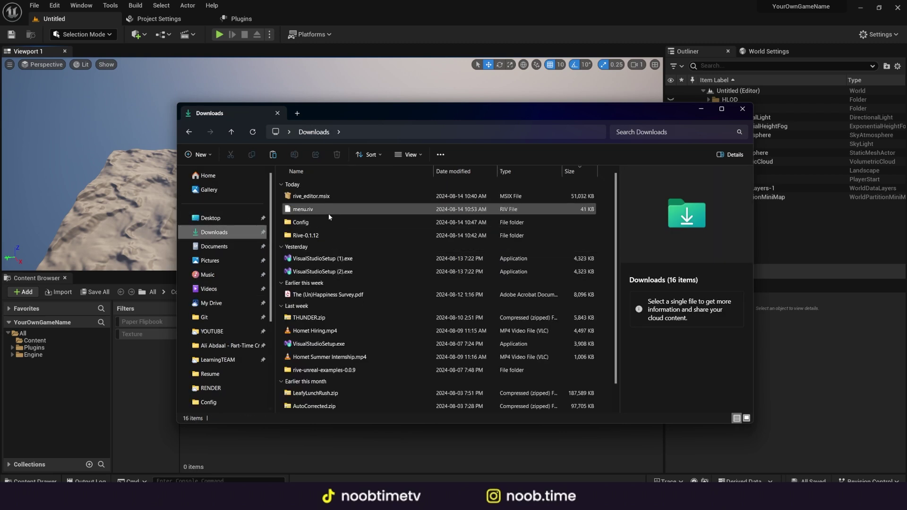
click(310, 211)
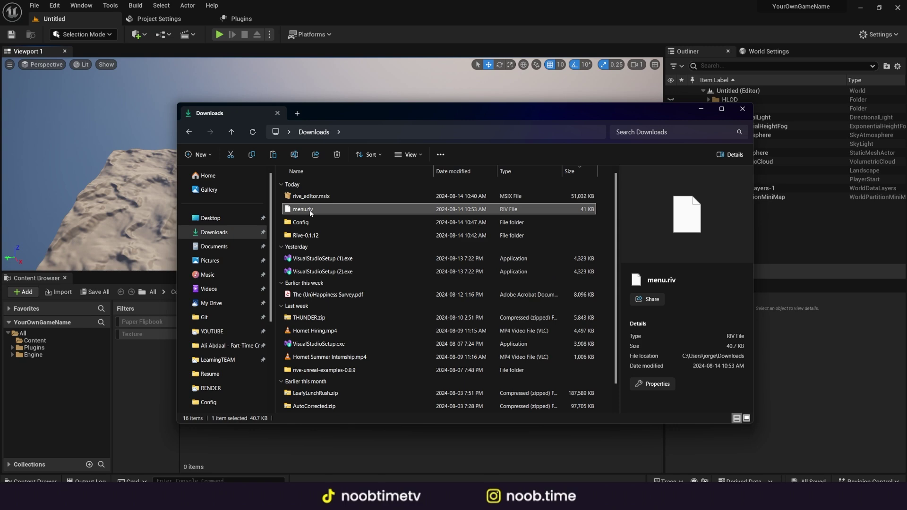
drag(330, 114, 529, 157)
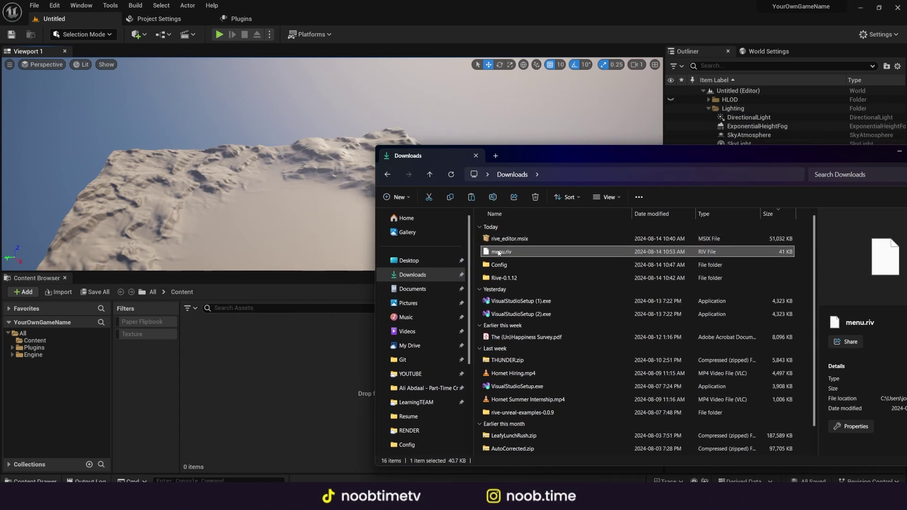
drag(248, 380, 248, 380)
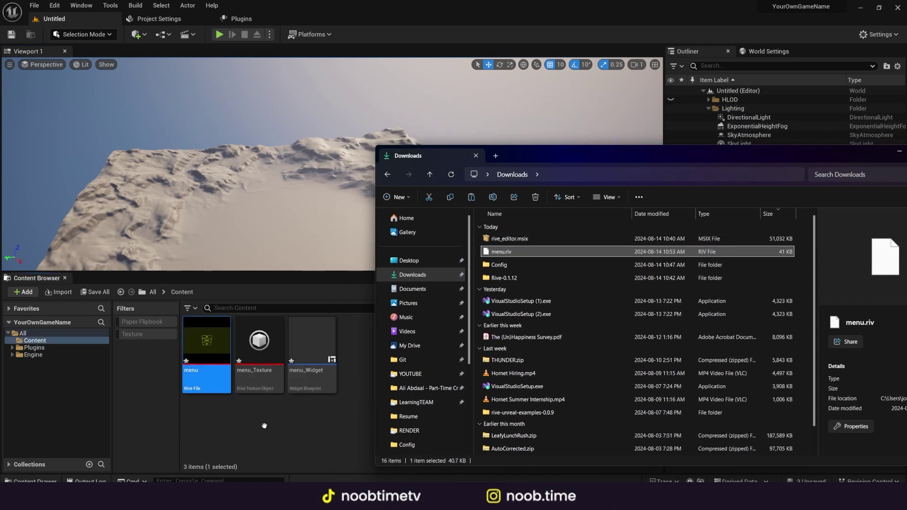
Open the imported menu, menu_Widget and menu_Texture assets one after another to check their contents, closing each editor.
click(211, 346)
double_click(211, 347)
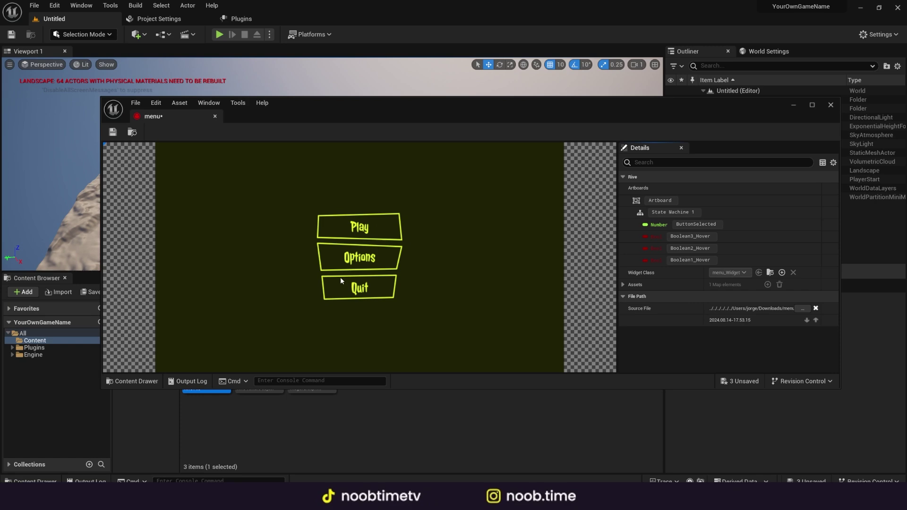
click(215, 117)
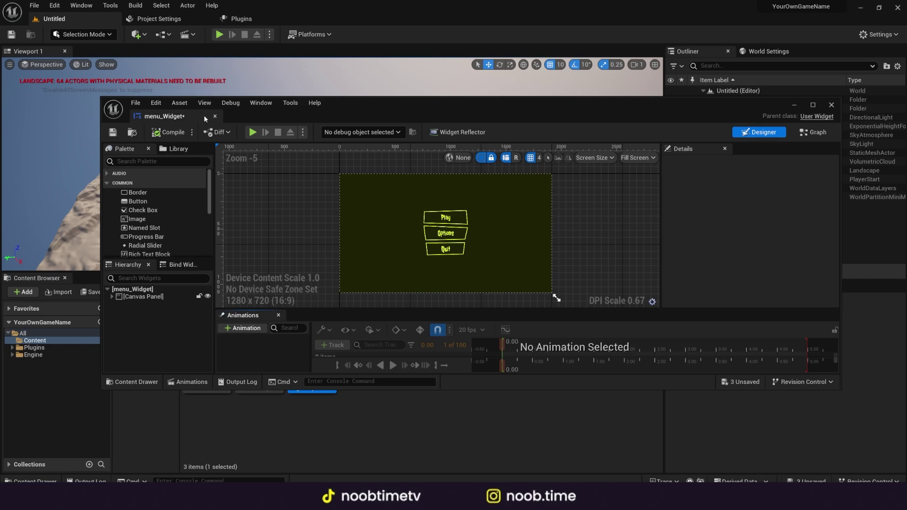
click(215, 116)
double_click(261, 341)
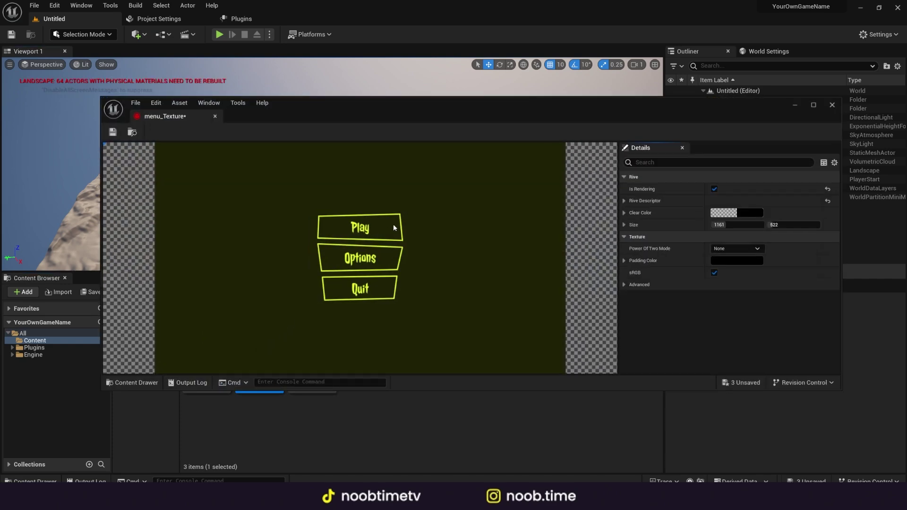
click(215, 117)
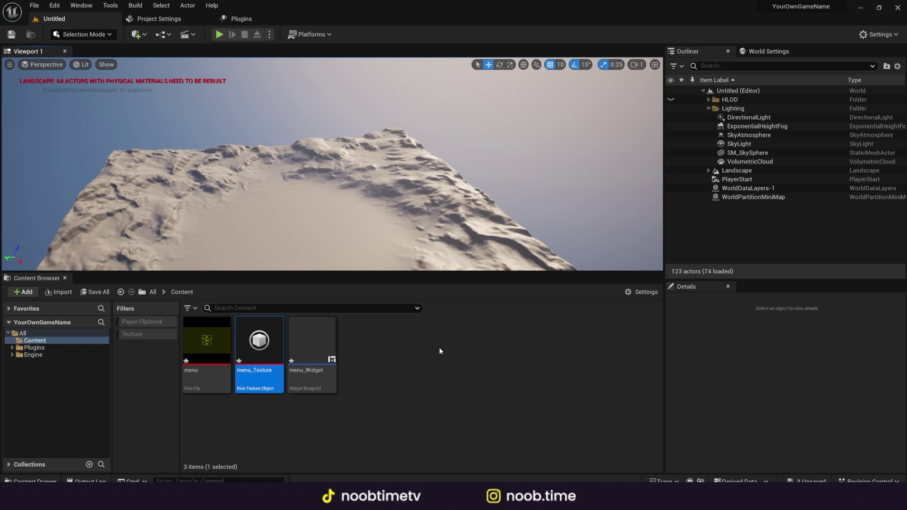
Save all the imported assets and revisit the project settings and plugin browser.
key(ctrl+shift+s)
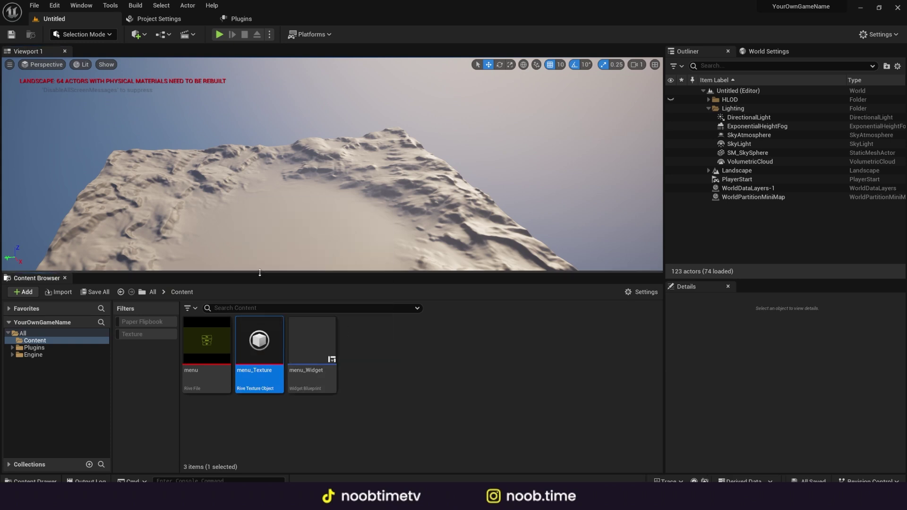
click(161, 19)
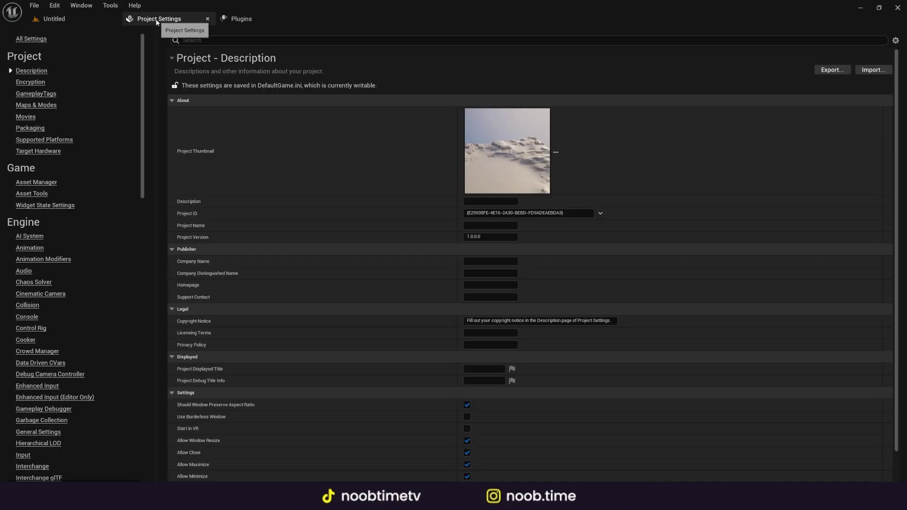
click(248, 18)
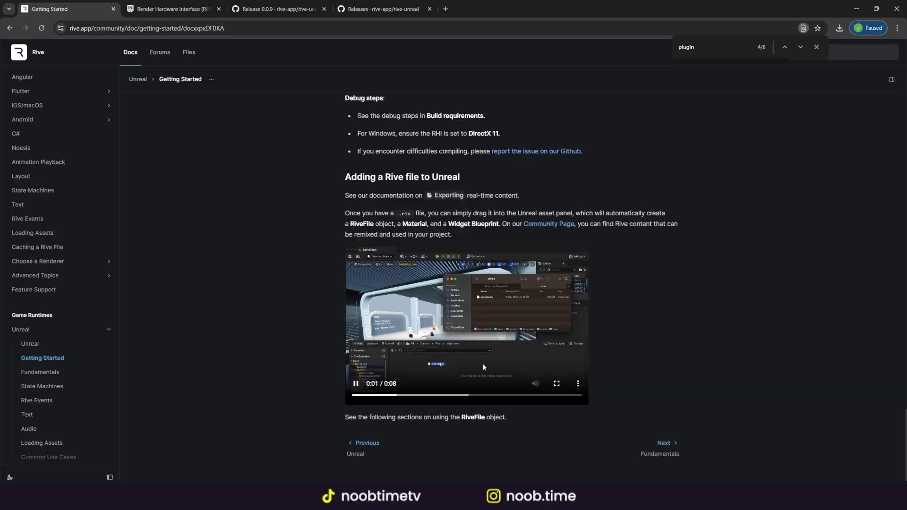
In the Rive Getting Started docs in the browser, view the Adding a Rive file video full screen and open the Github issue-report link separately.
click(557, 383)
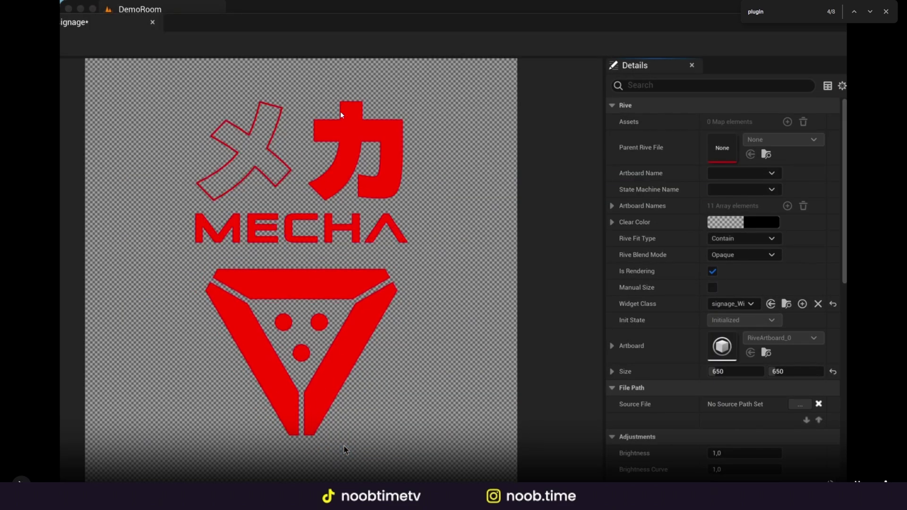
key(Escape)
scroll(550, 273, up, 9)
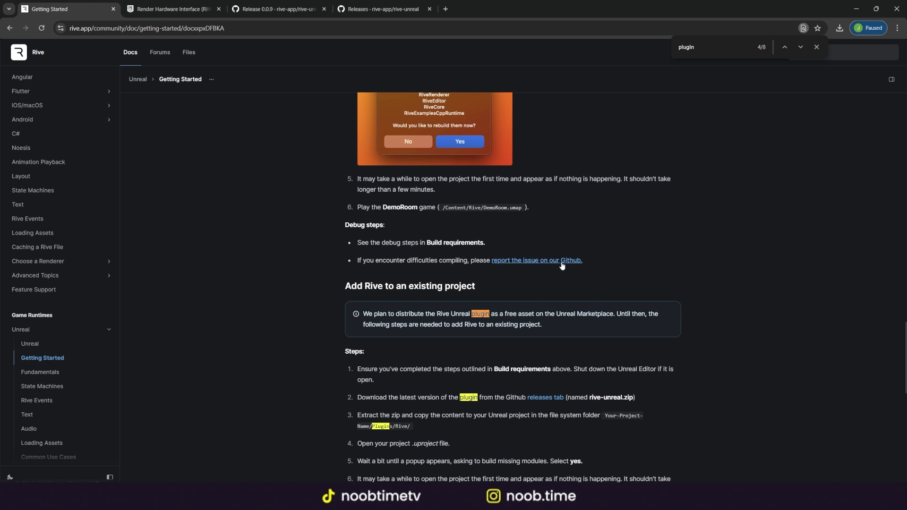
middle_click(495, 264)
scroll(789, 192, up, 7)
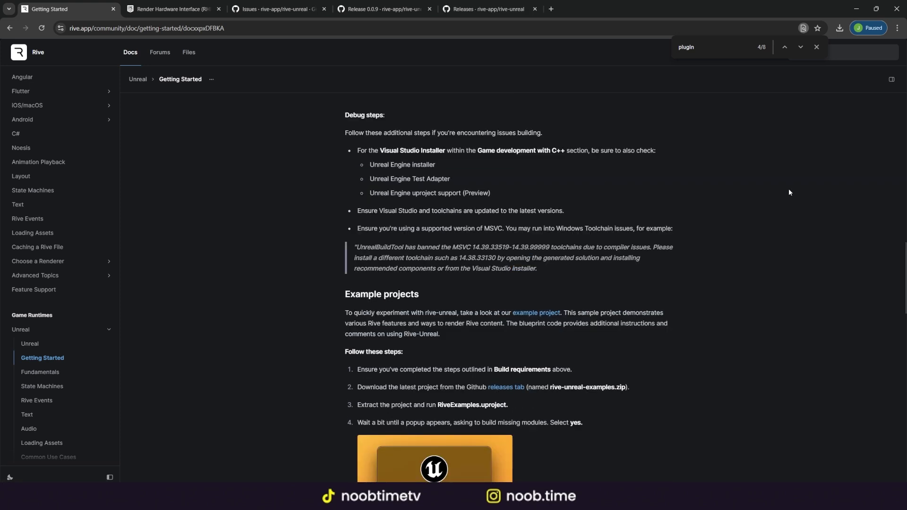